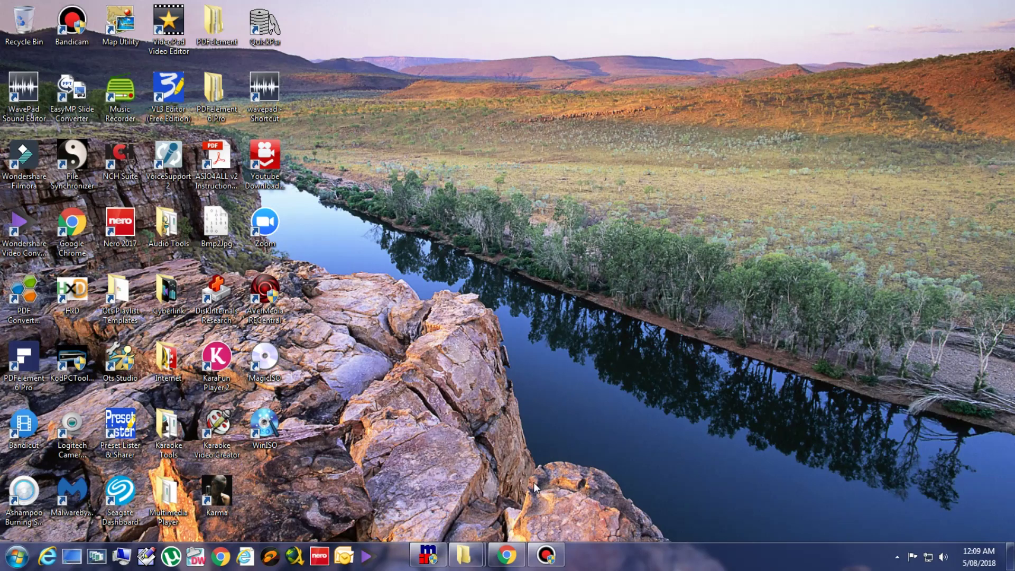
Step: Bring the Explorer window showing the Tolomada folder on NET (E:) to the front
{"action": "mouse_move", "coordinate": [473, 560]}
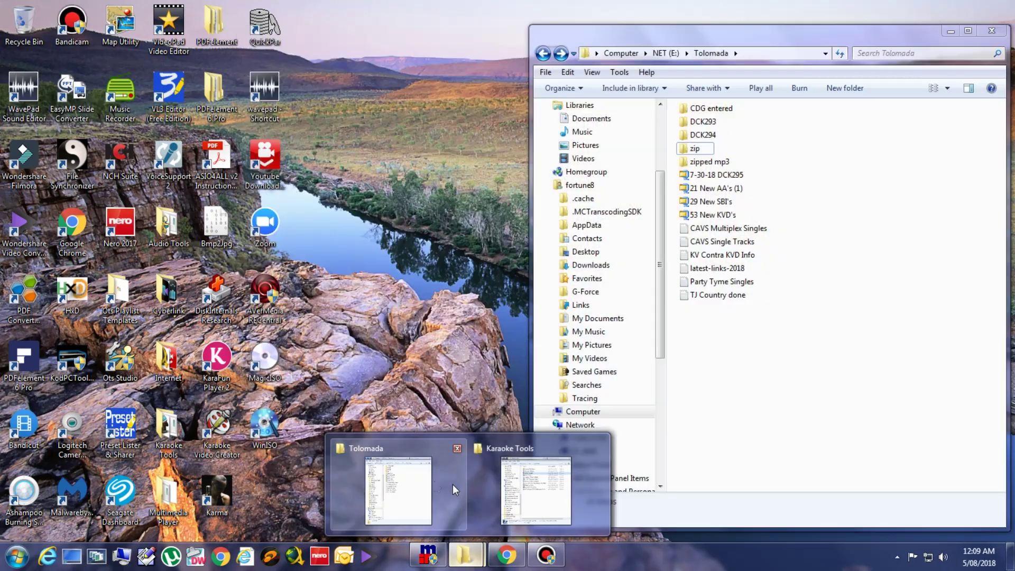
{"action": "left_click", "coordinate": [411, 478]}
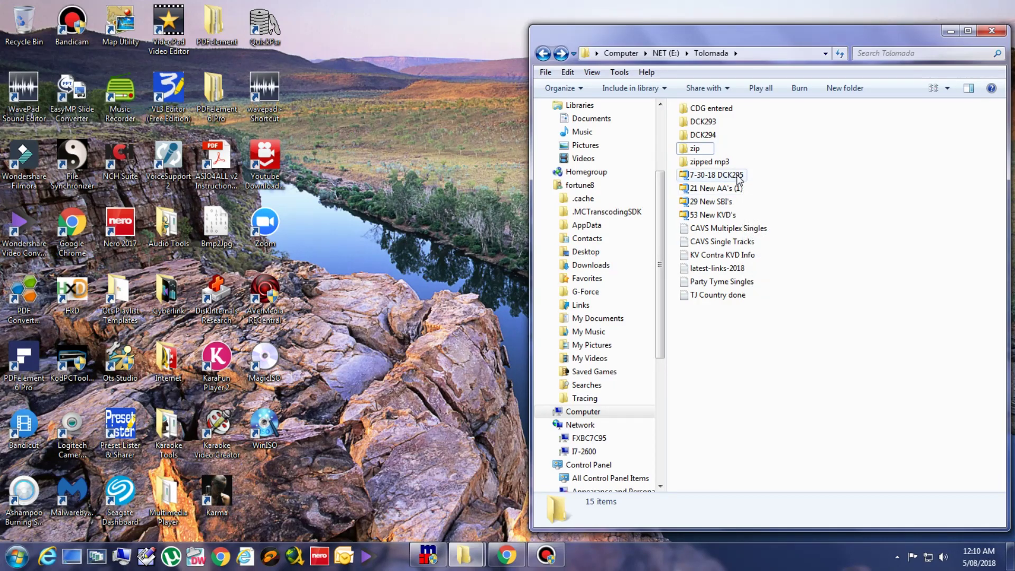
Step: Preview the 7-30-18 DCK295 zip, then extract it into the Tolomada folder
{"action": "mouse_move", "coordinate": [728, 177]}
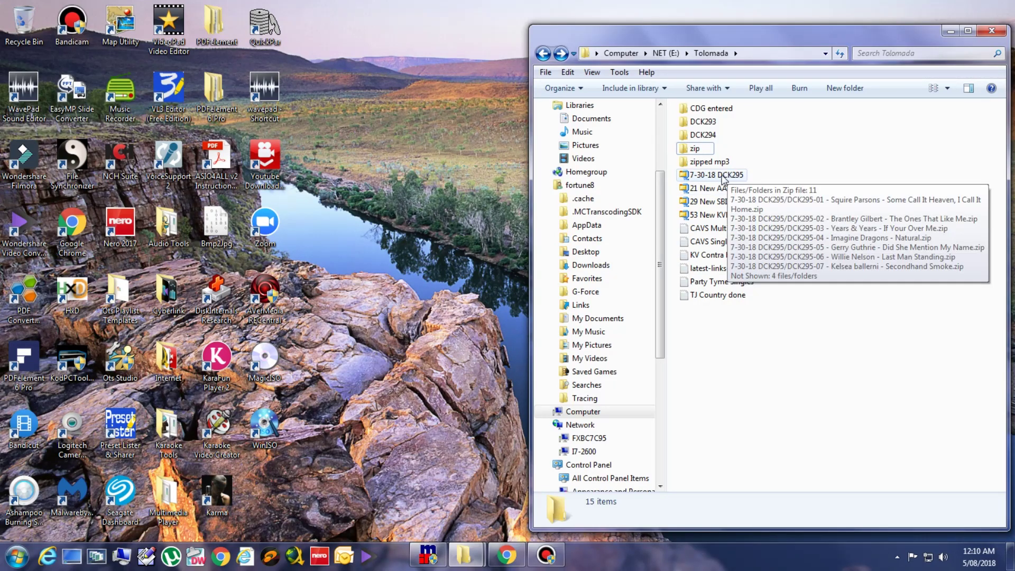
{"action": "right_click", "coordinate": [722, 176]}
{"action": "left_click", "coordinate": [750, 78]}
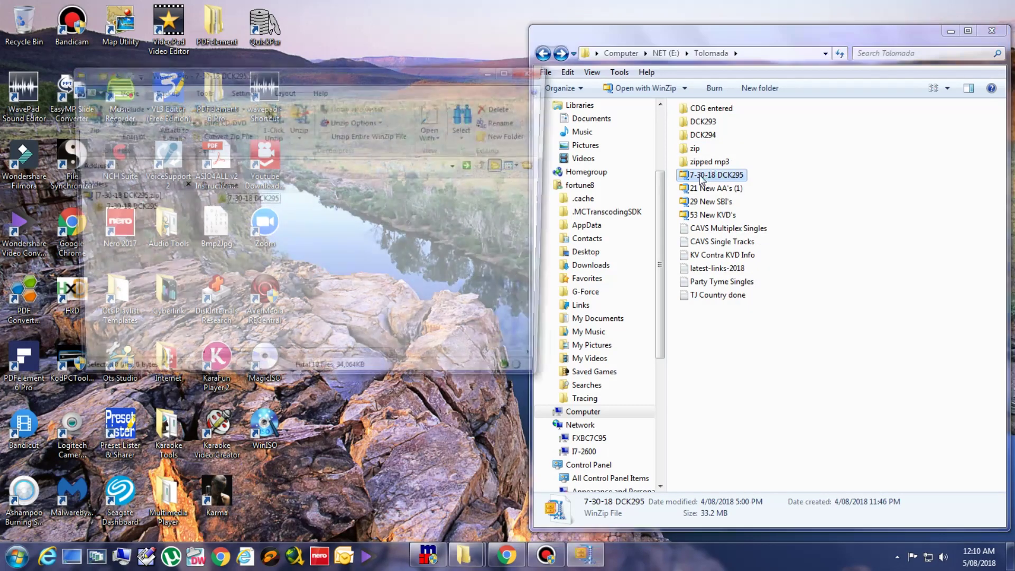
{"action": "left_click", "coordinate": [534, 73]}
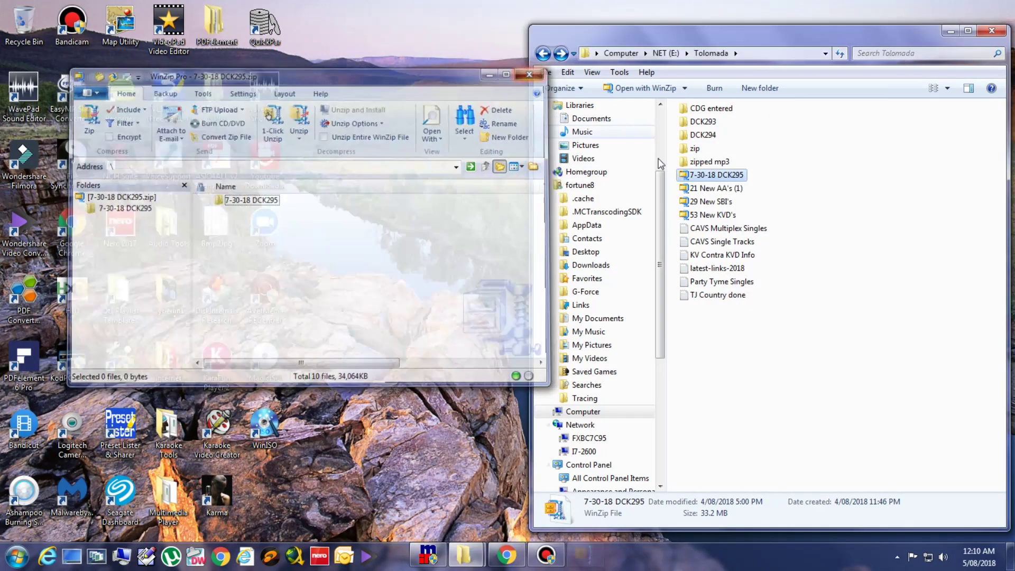
{"action": "right_click", "coordinate": [712, 175]}
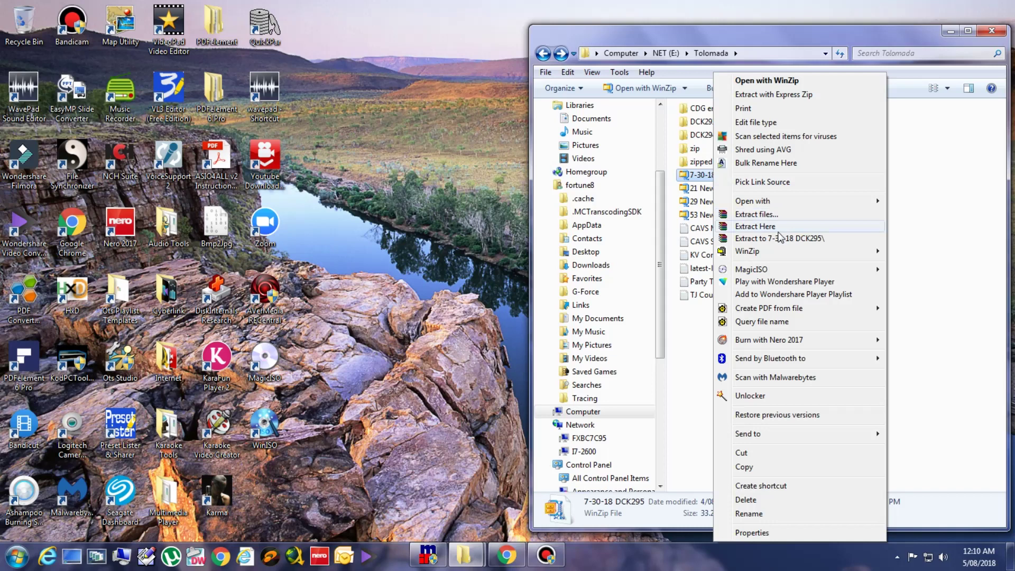
{"action": "left_click", "coordinate": [771, 229]}
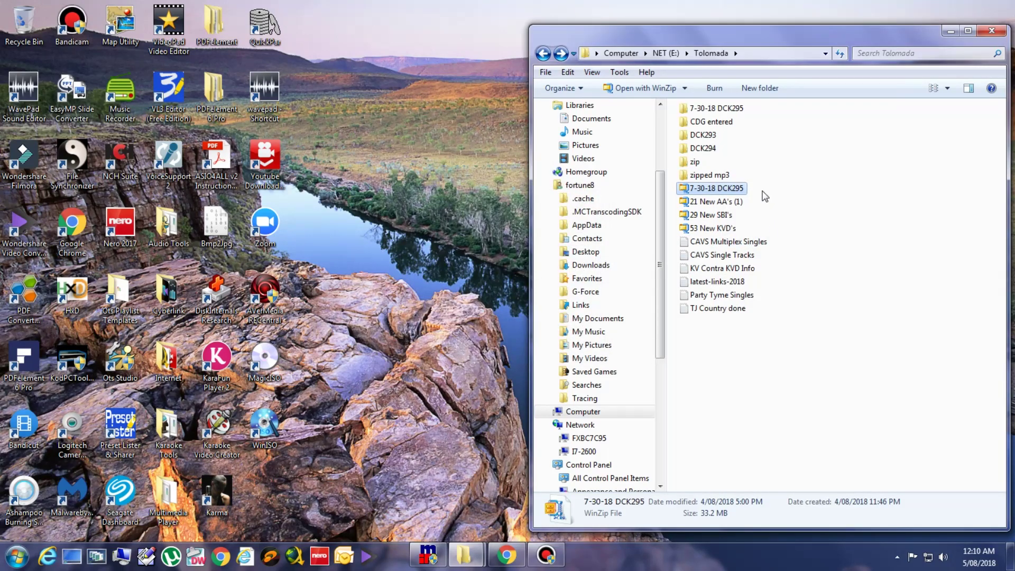
Step: Rename the extracted folder to DCK295 and preview the 21 New AA's (1) zip
{"action": "left_click", "coordinate": [719, 108]}
{"action": "left_click", "coordinate": [721, 108]}
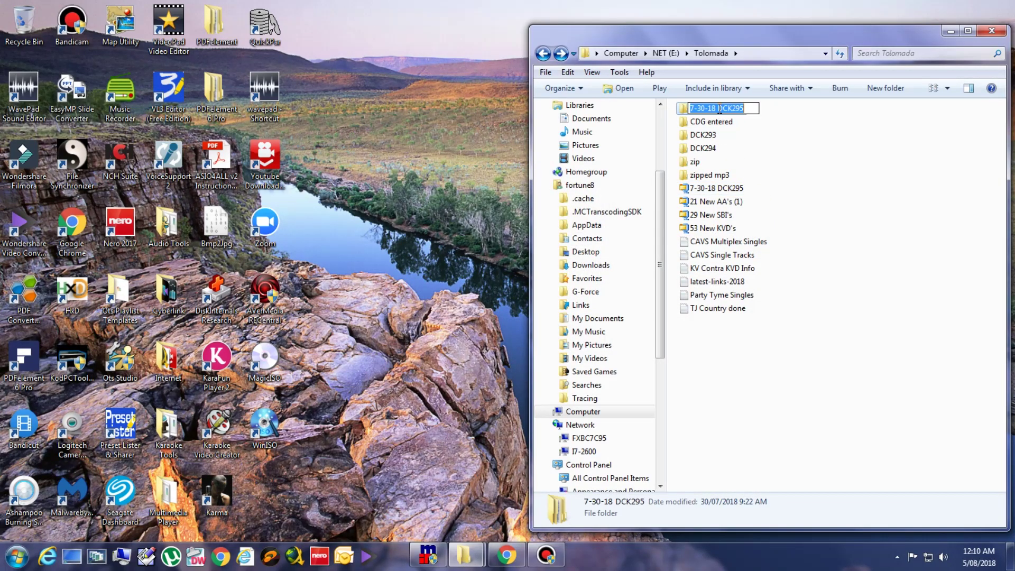
{"action": "left_click_drag", "start_coordinate": [717, 108], "coordinate": [688, 109]}
{"action": "key", "text": "BackSpace"}
{"action": "key", "text": "Return"}
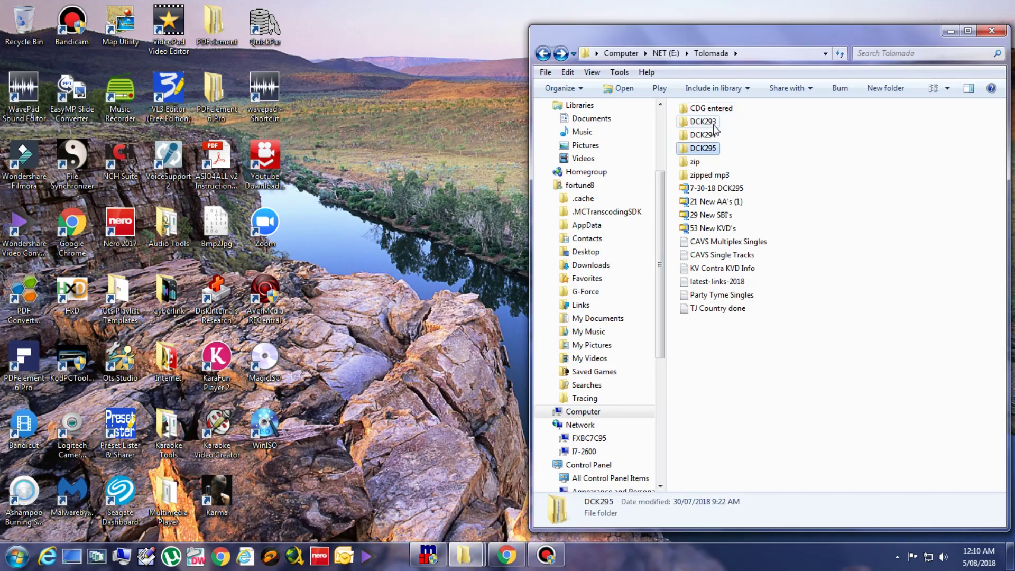
{"action": "left_click", "coordinate": [721, 206]}
{"action": "double_click", "coordinate": [715, 203]}
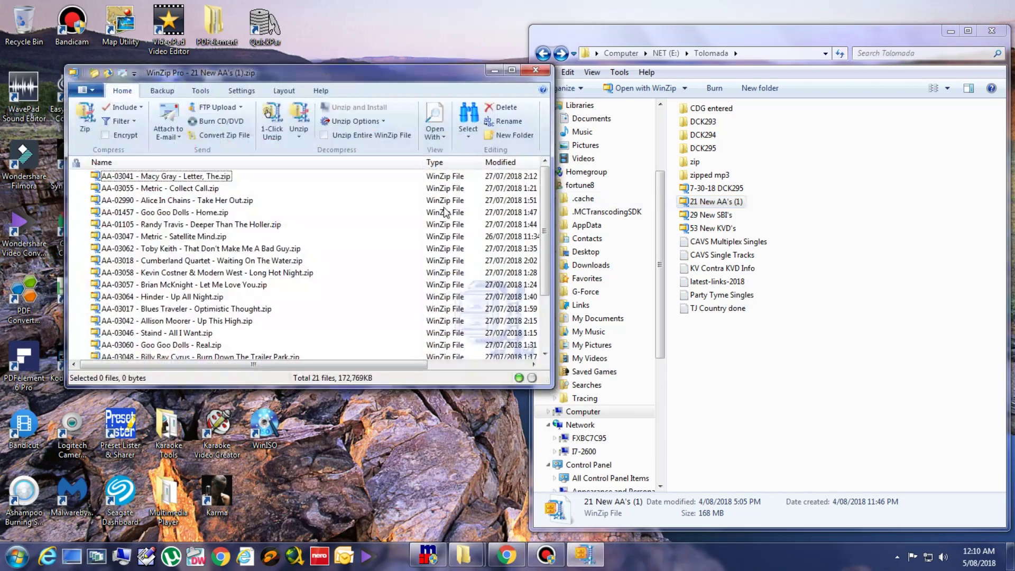
Step: Extract the 21 New AA's (1) zip into a 21 New AA's (1) folder
{"action": "left_click", "coordinate": [535, 73]}
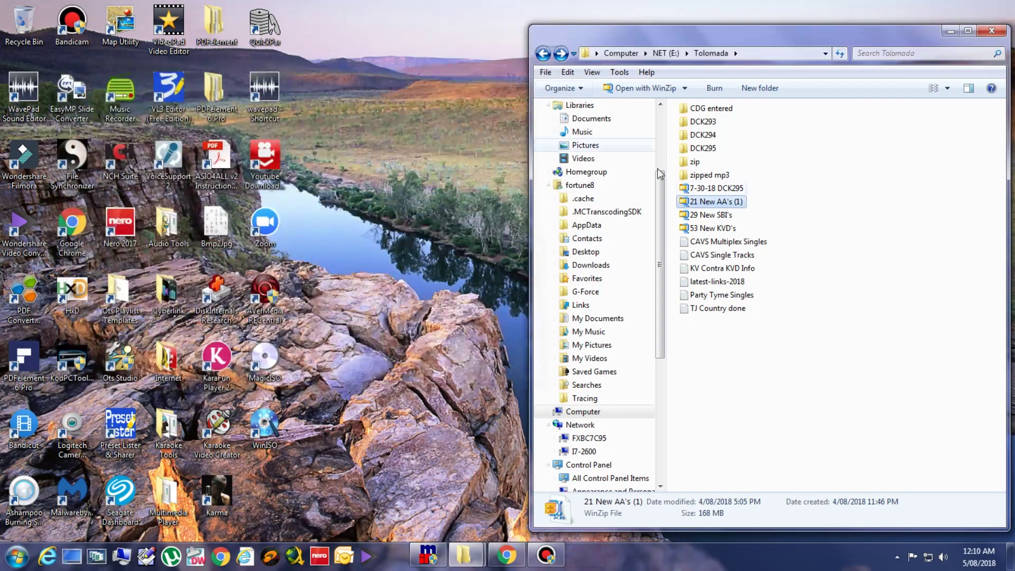
{"action": "right_click", "coordinate": [714, 202]}
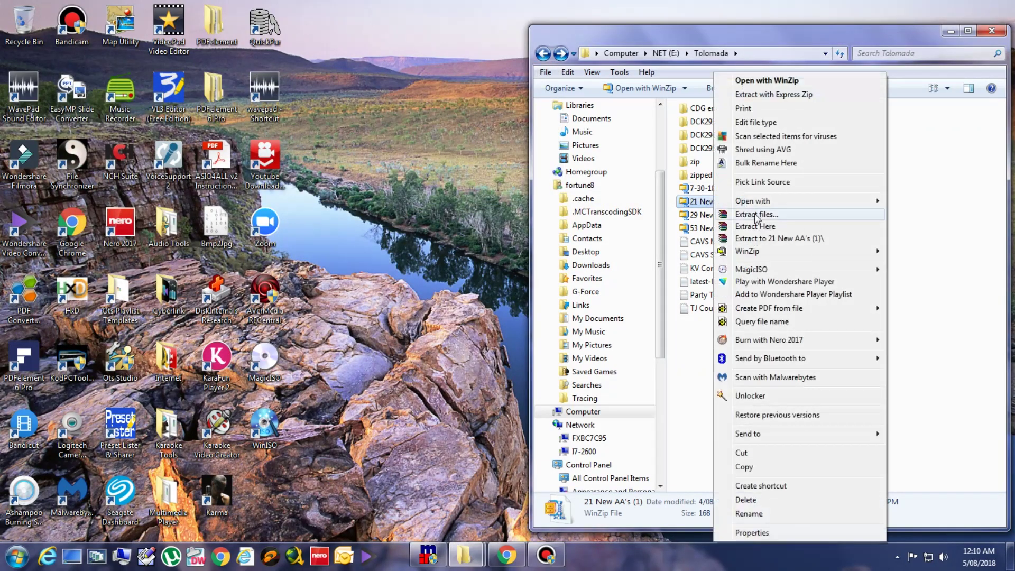
{"action": "left_click", "coordinate": [772, 239]}
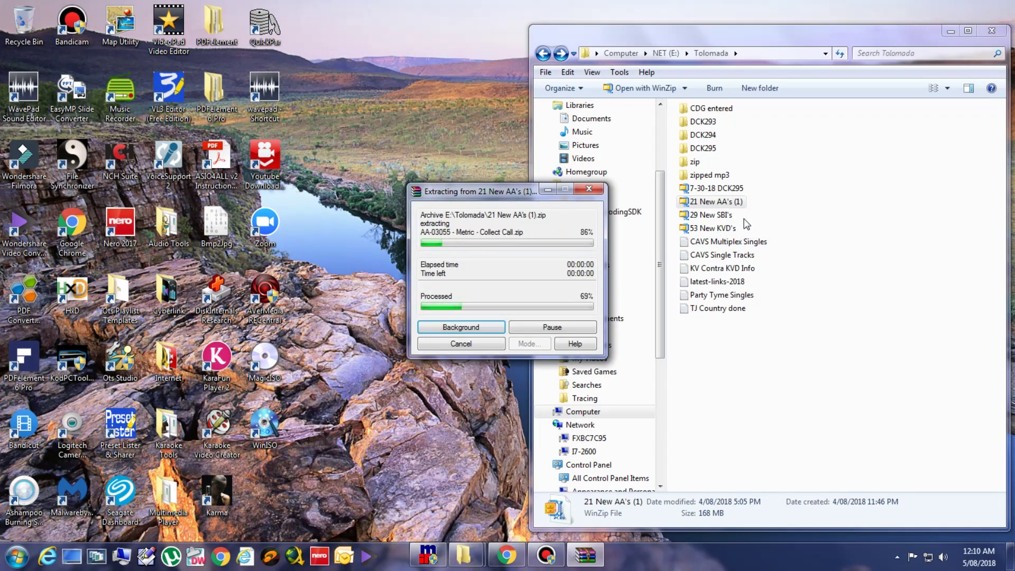
Step: Preview the 29 New SBI's zip and extract it into a 29 New SBI's folder
{"action": "double_click", "coordinate": [714, 228]}
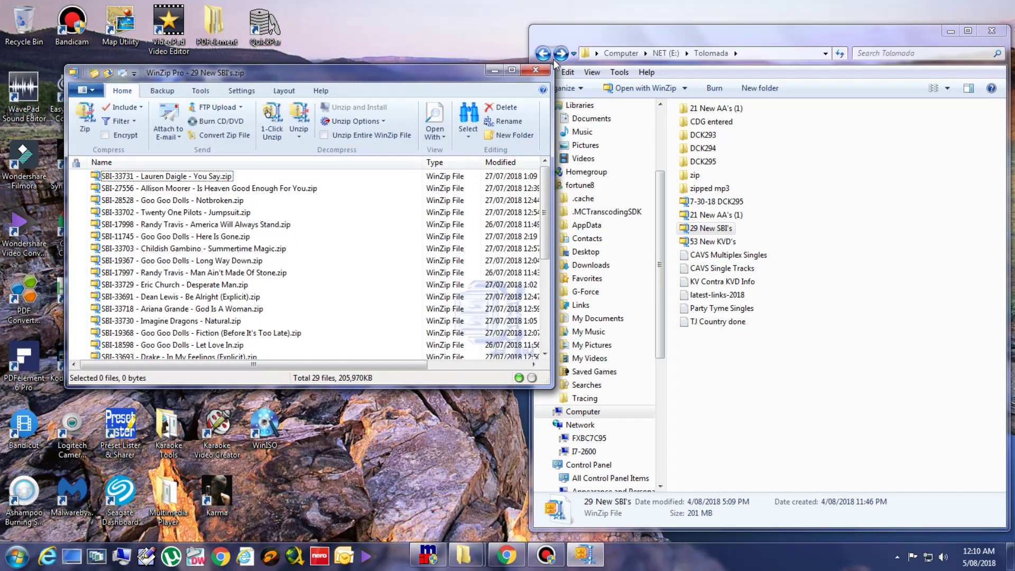
{"action": "left_click", "coordinate": [535, 74]}
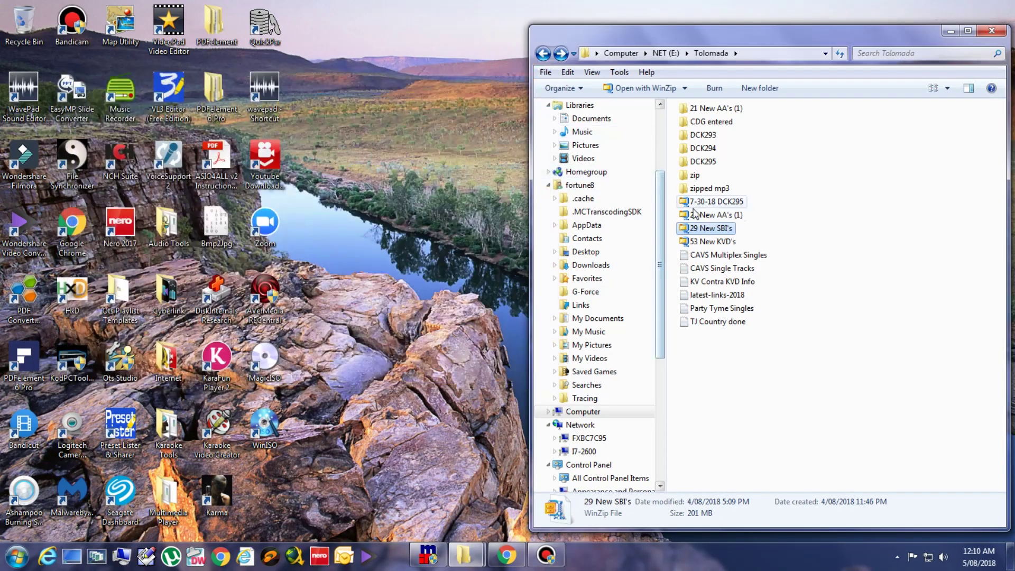
{"action": "right_click", "coordinate": [714, 228]}
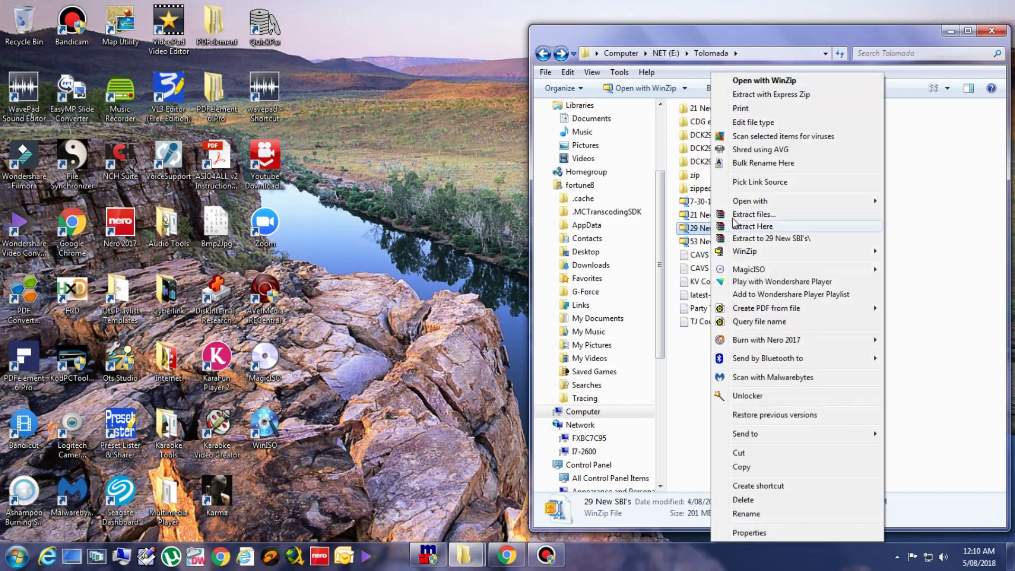
{"action": "left_click", "coordinate": [775, 238]}
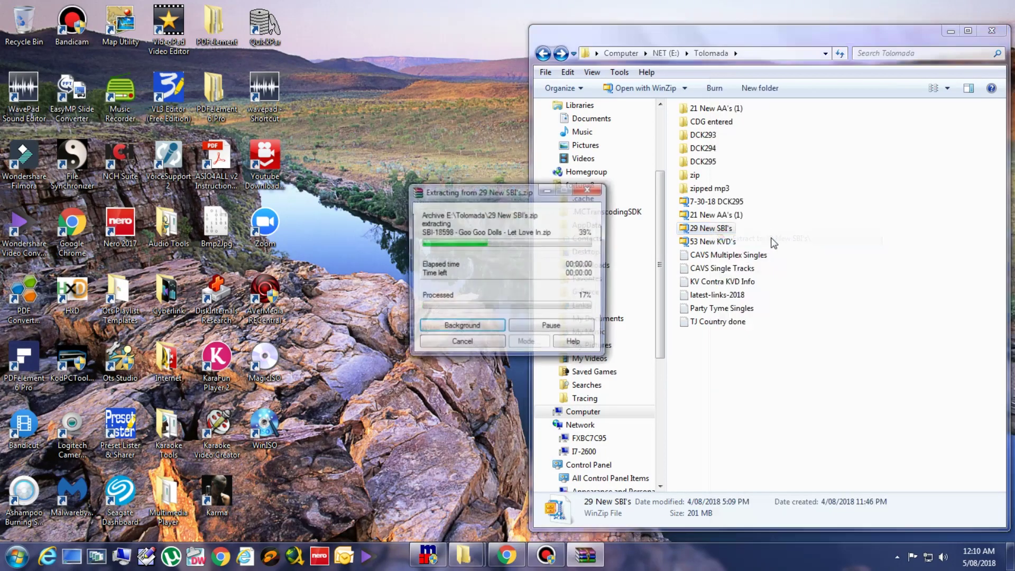
Step: Preview the 53 New KVD's zip and extract its files directly into Tolomada
{"action": "double_click", "coordinate": [714, 255]}
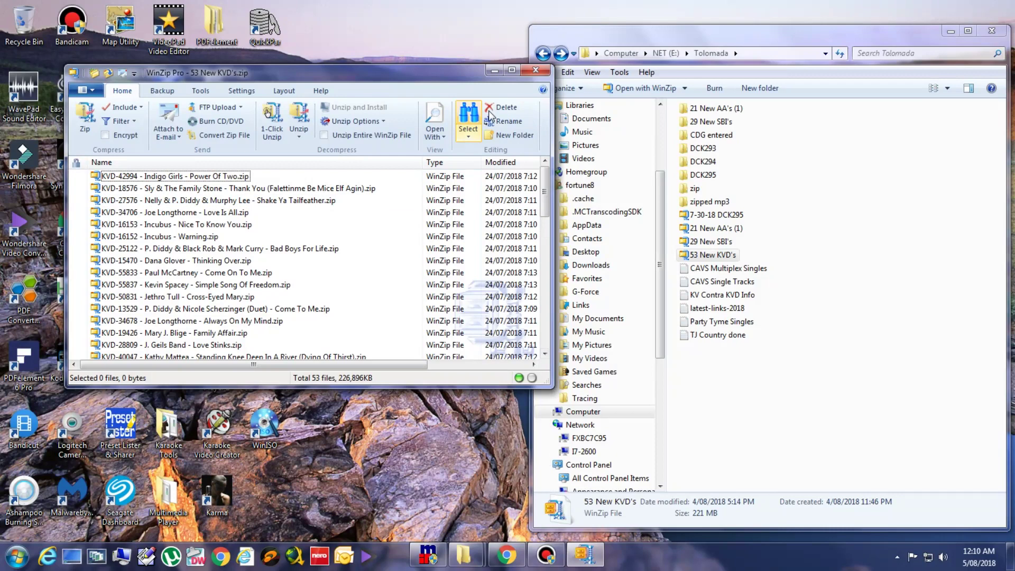
{"action": "left_click", "coordinate": [531, 74]}
{"action": "right_click", "coordinate": [703, 256]}
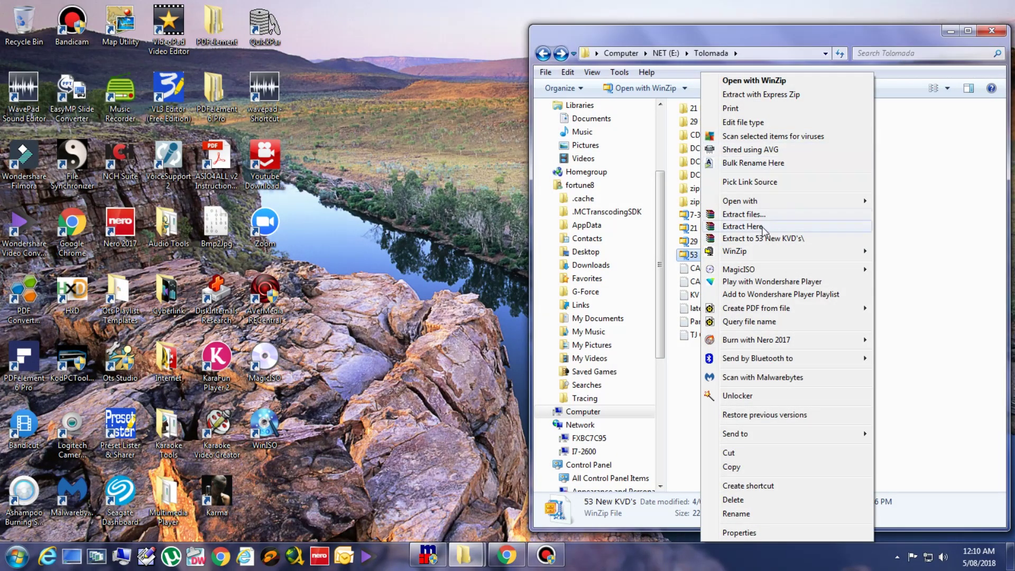
{"action": "left_click", "coordinate": [743, 226]}
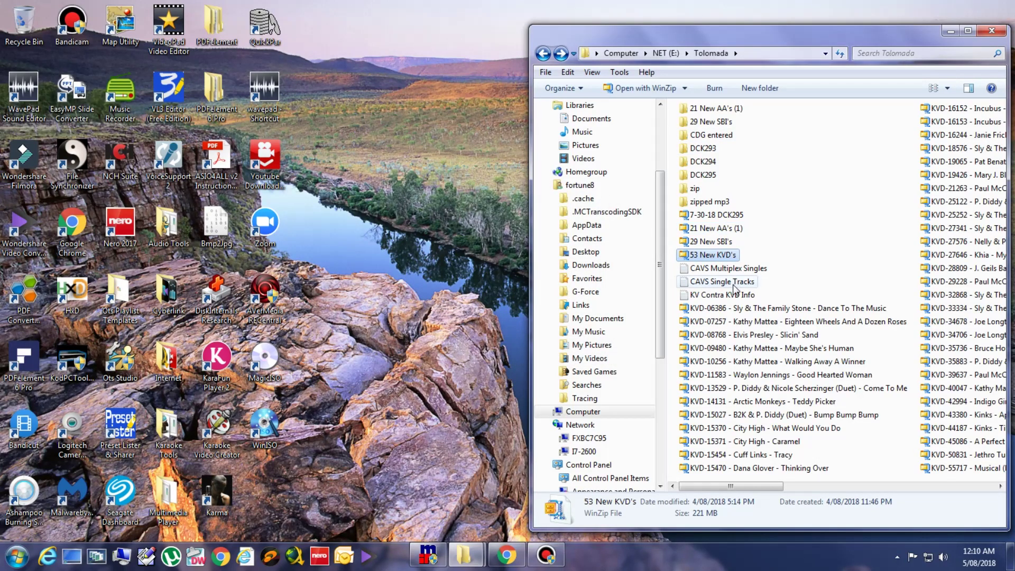
Step: Select the 53 loose KVD files and permanently delete them
{"action": "left_click", "coordinate": [720, 312]}
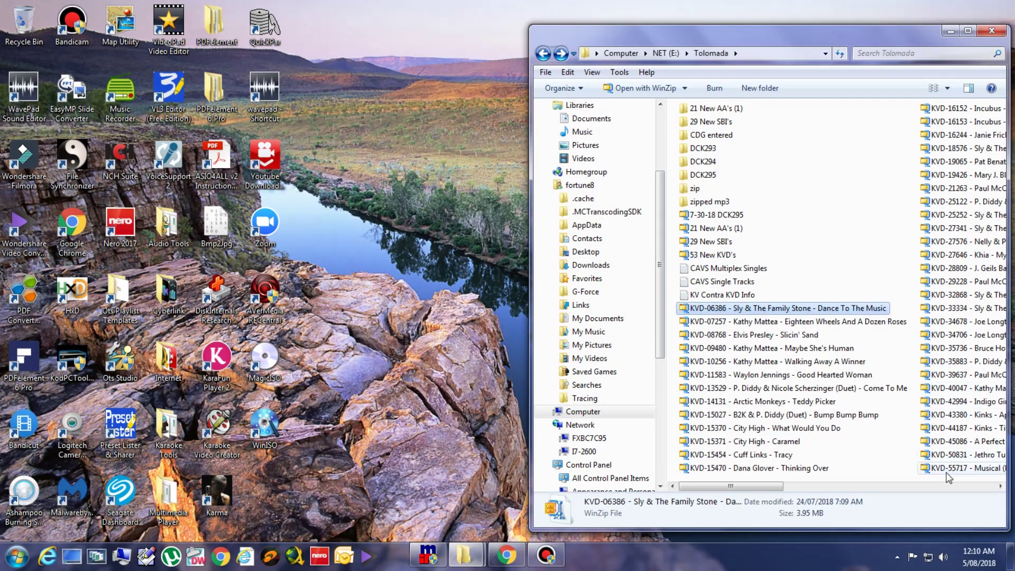
{"action": "left_click_drag", "start_coordinate": [783, 486], "coordinate": [993, 486]}
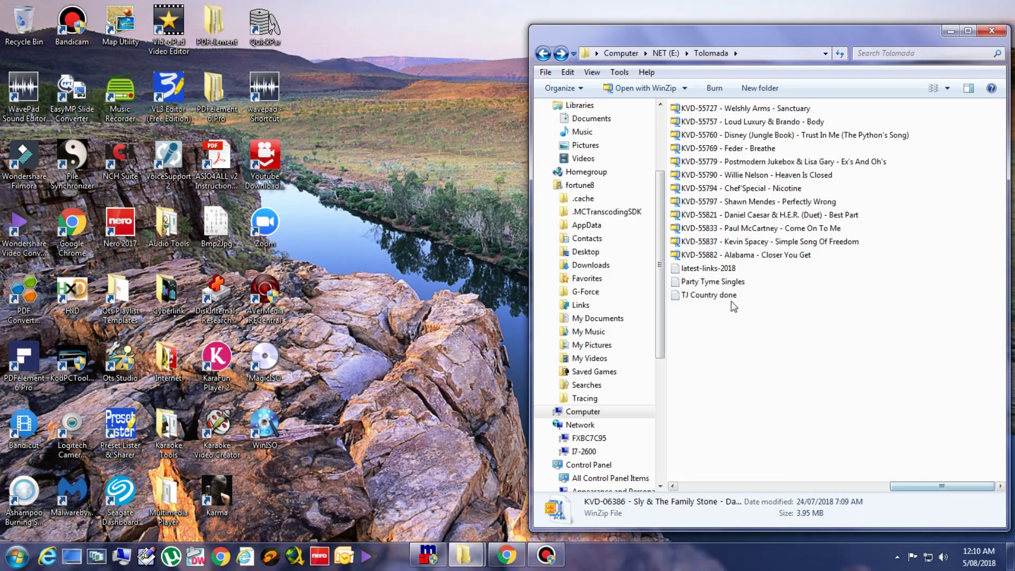
{"action": "left_click", "coordinate": [710, 254], "text": "shift"}
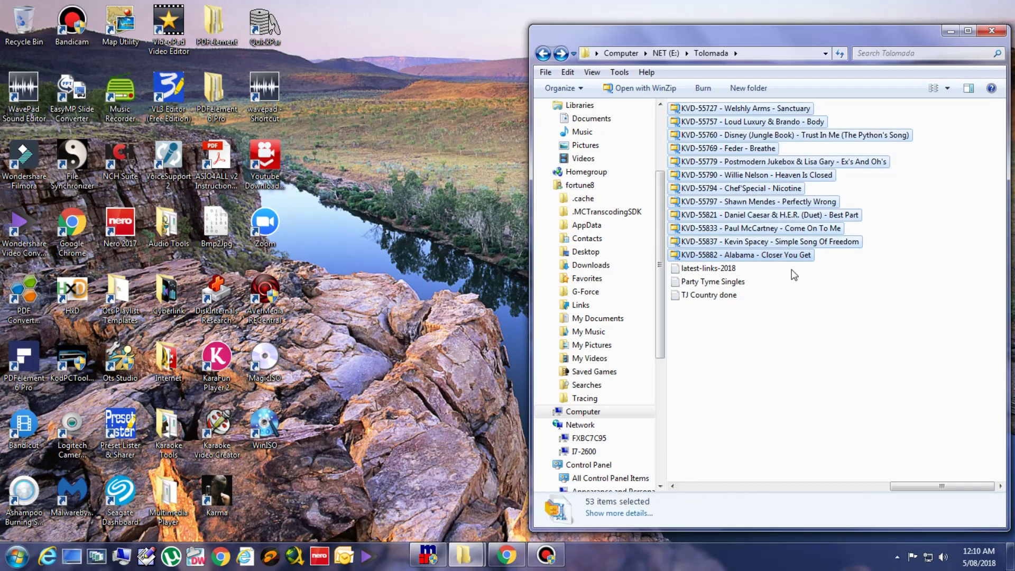
{"action": "key", "text": "shift+Delete"}
{"action": "key", "text": "Return"}
Step: Extract the 53 New KVD's zip into a 53 New KVD's folder
{"action": "right_click", "coordinate": [703, 255]}
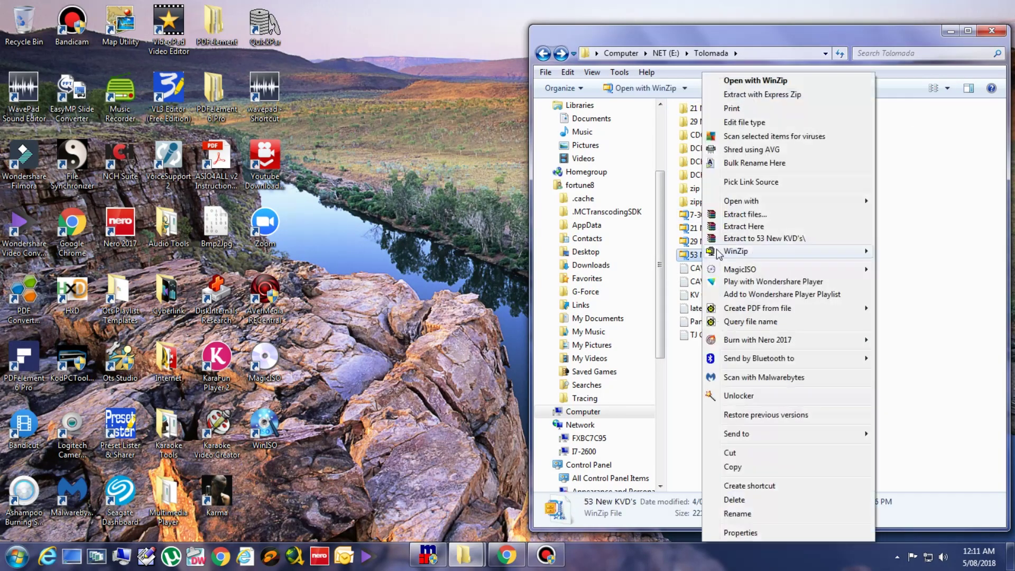
{"action": "left_click", "coordinate": [768, 239]}
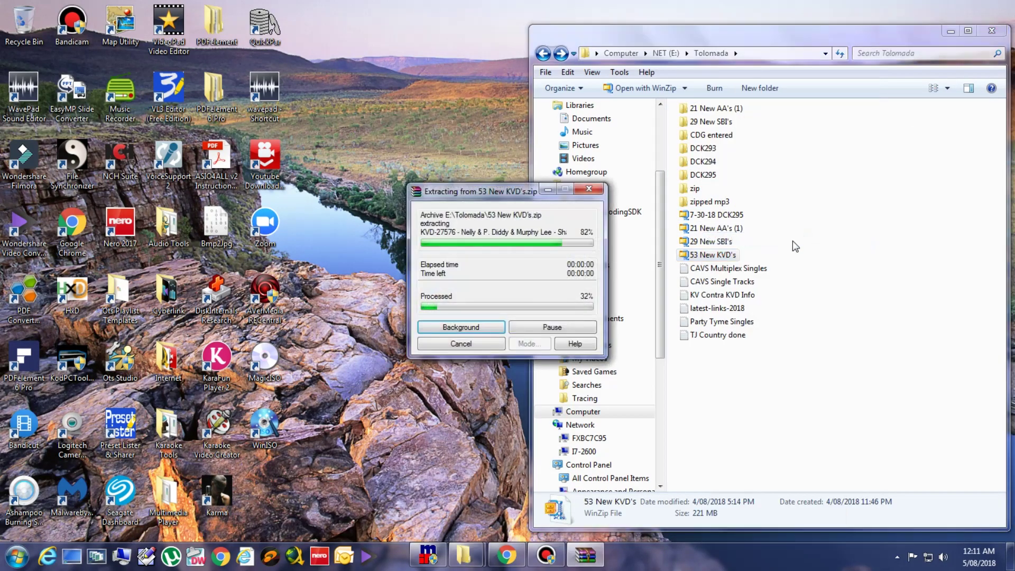
{"action": "left_click", "coordinate": [765, 179]}
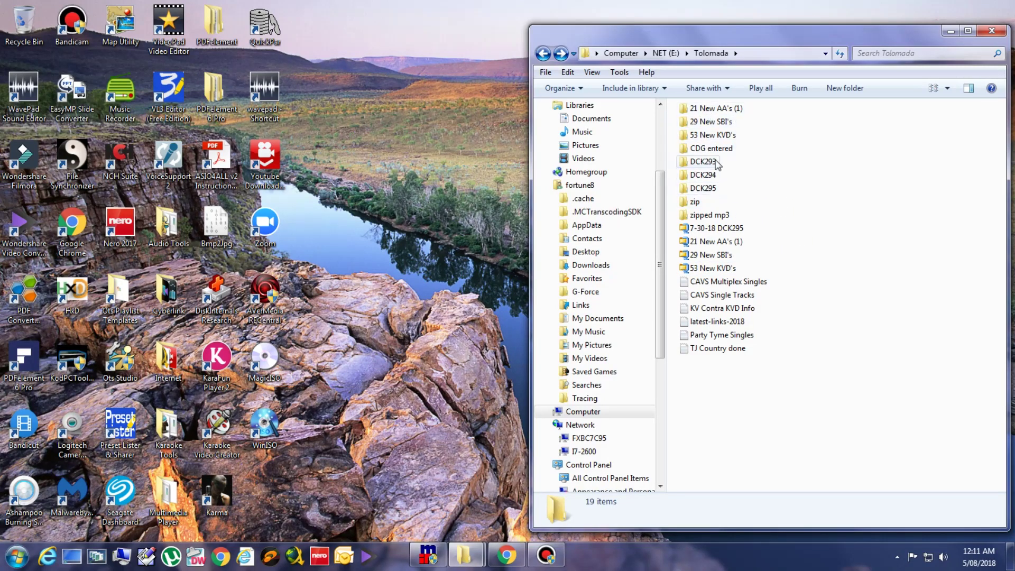
Step: Open the 21 New AA's (1) folder inside Tolomada
{"action": "left_click", "coordinate": [710, 109]}
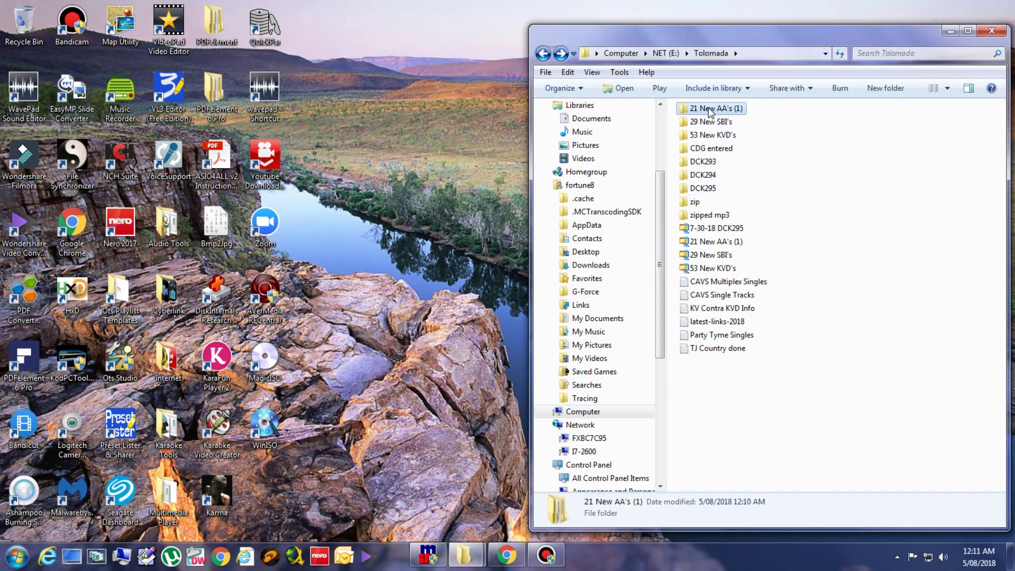
{"action": "double_click", "coordinate": [709, 109]}
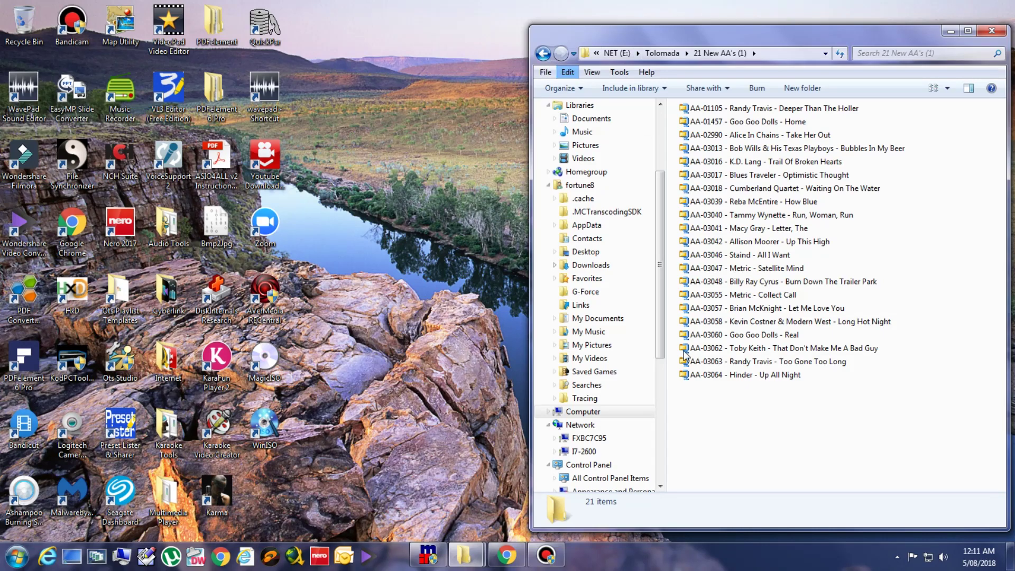
Step: Launch KJ File Manager from the Karaoke Tools folder, approving the permission prompt
{"action": "mouse_move", "coordinate": [468, 561]}
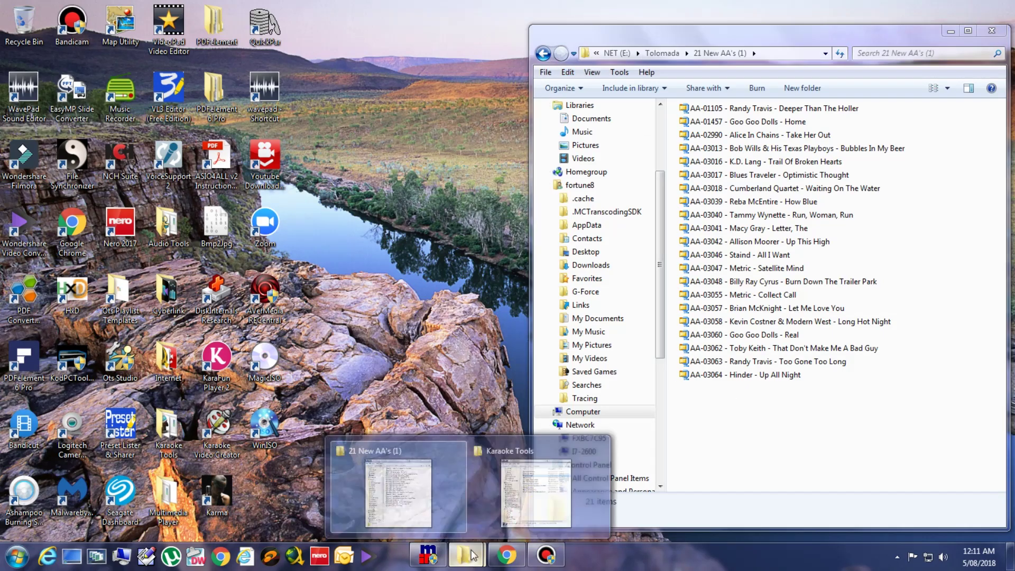
{"action": "left_click", "coordinate": [535, 473]}
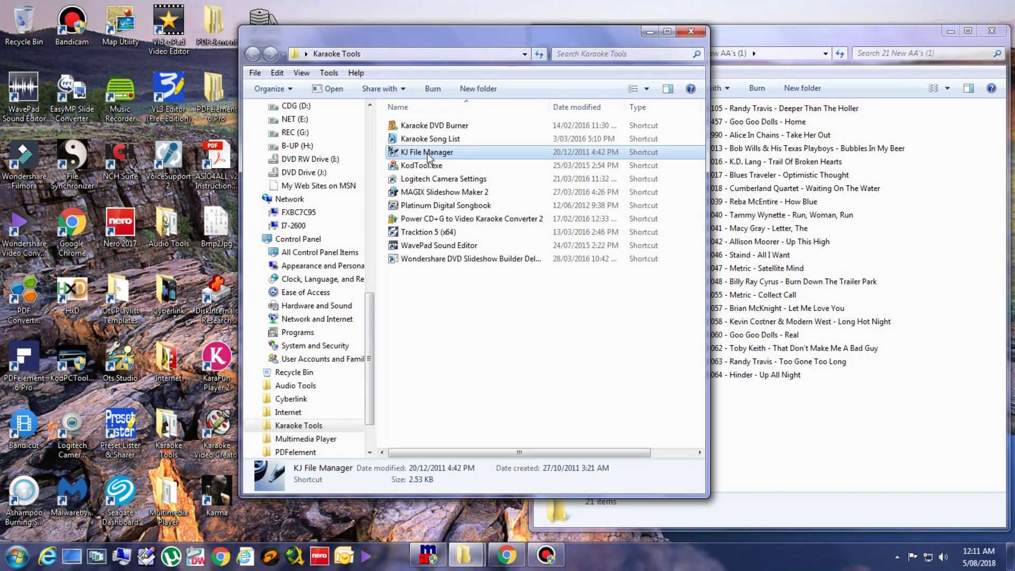
{"action": "double_click", "coordinate": [428, 154]}
{"action": "left_click", "coordinate": [537, 358]}
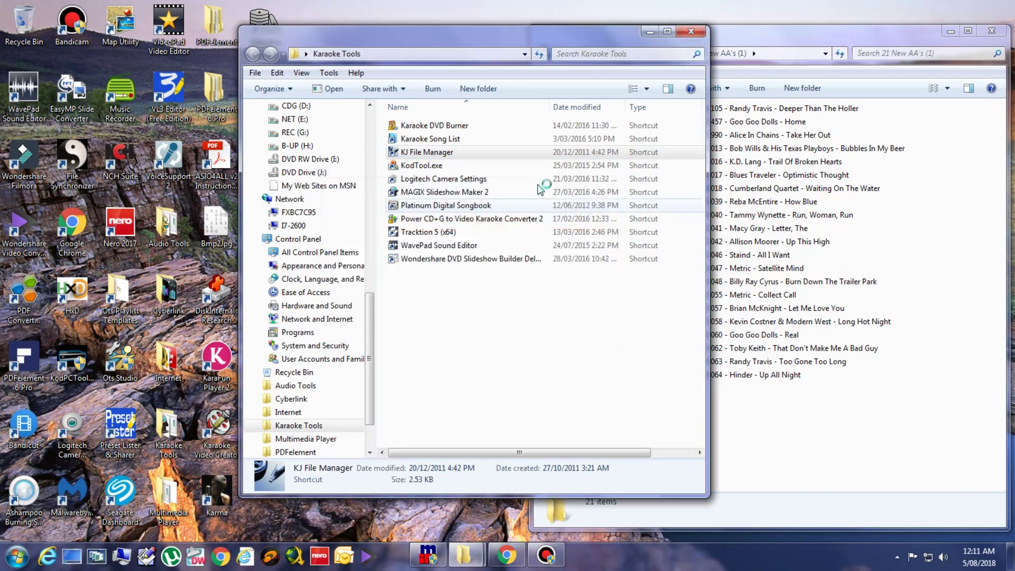
Step: Minimize Karaoke Tools and reopen the 21 New AA's (1) folder from Tolomada
{"action": "left_click", "coordinate": [649, 32]}
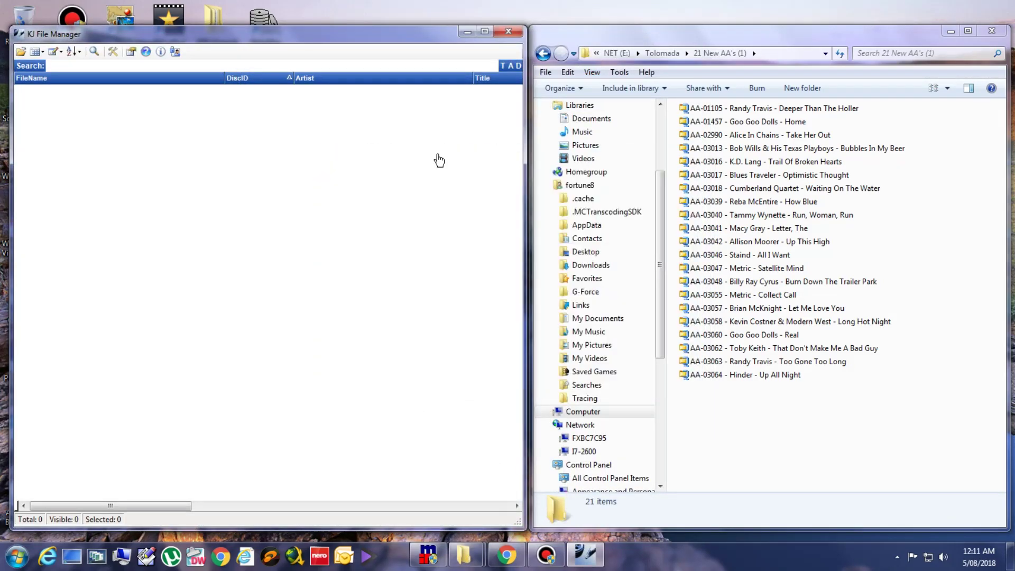
{"action": "left_click", "coordinate": [543, 53]}
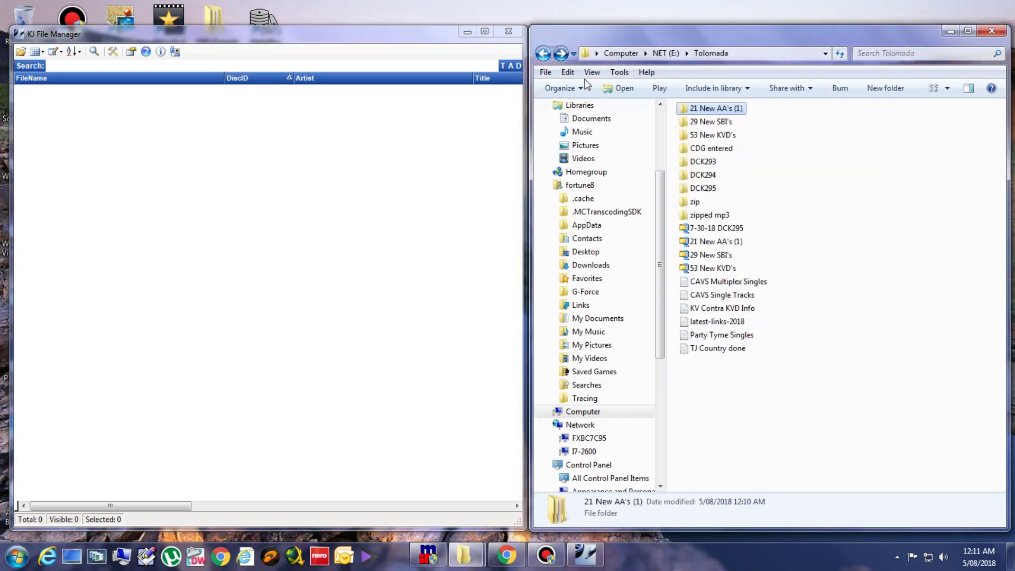
{"action": "double_click", "coordinate": [717, 109]}
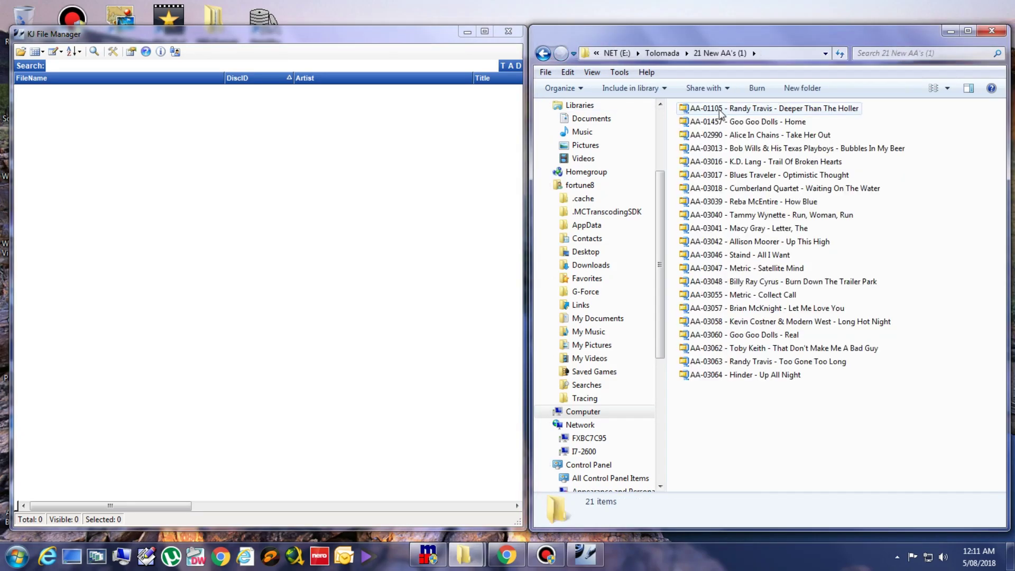
Step: Import the tracks from E:\Tolomada\21 New AA's (1) into the KJ track list
{"action": "left_click", "coordinate": [21, 52]}
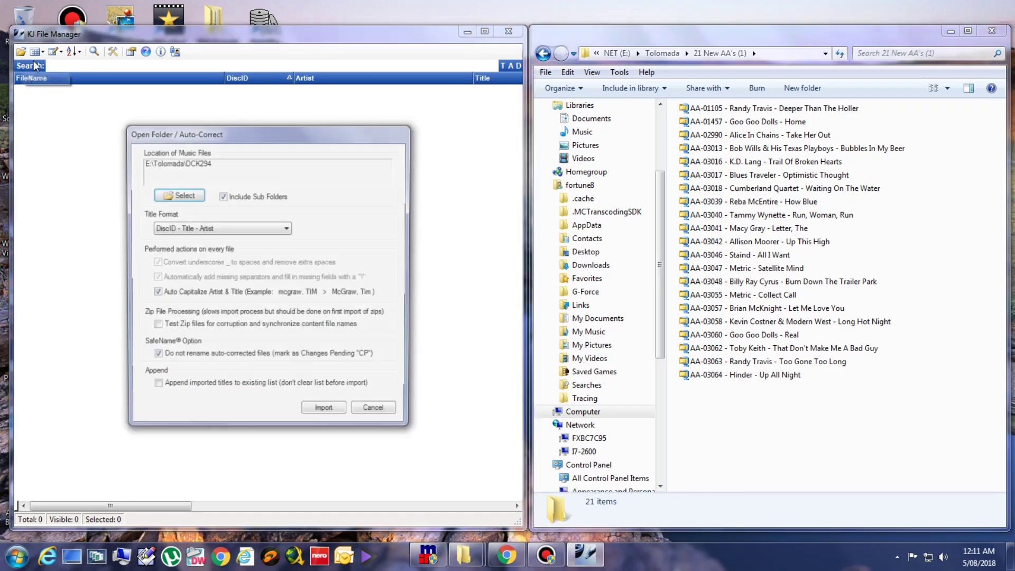
{"action": "left_click", "coordinate": [185, 196]}
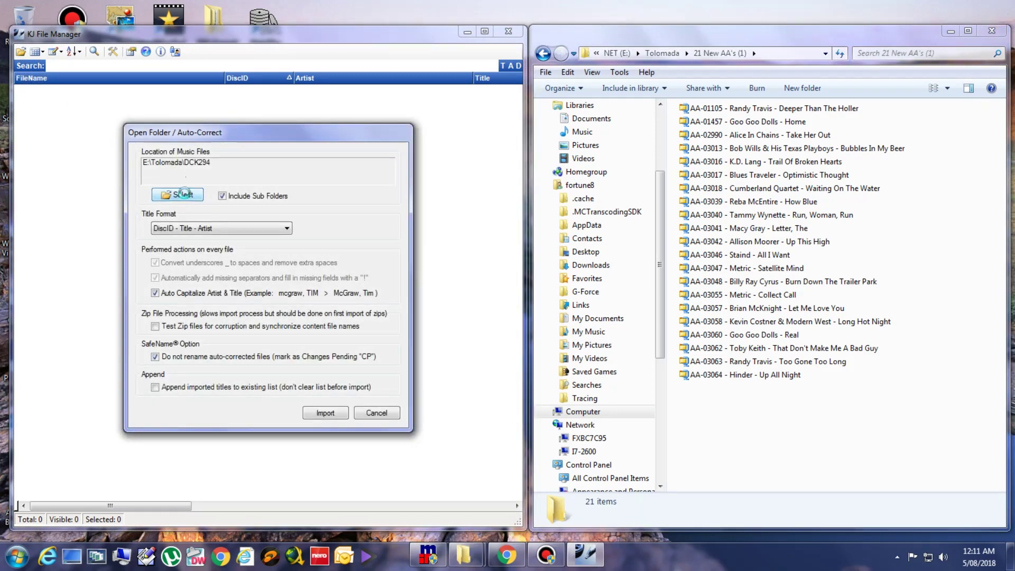
{"action": "scroll", "coordinate": [595, 252], "scroll_direction": "down", "scroll_amount": 2}
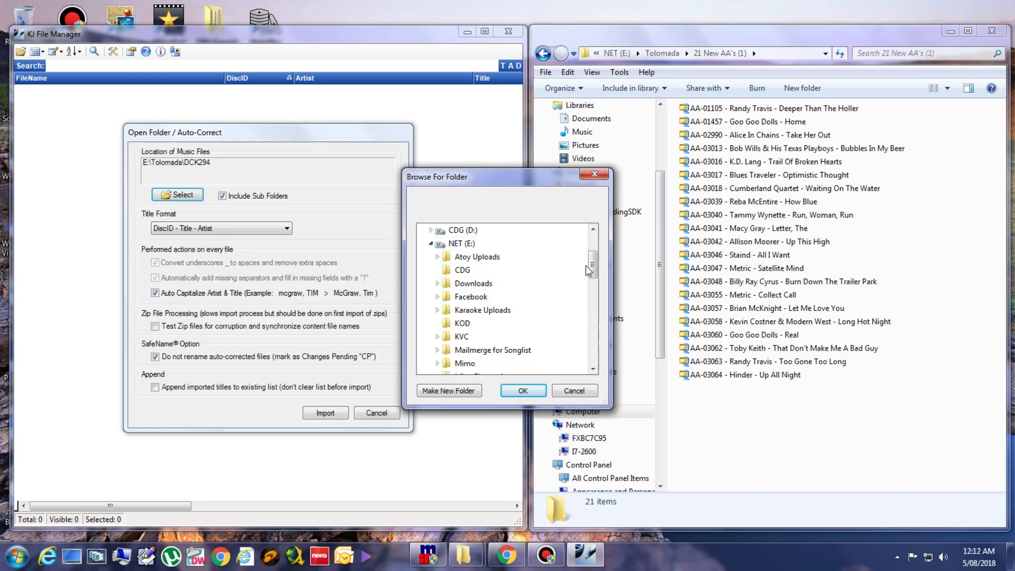
{"action": "left_click_drag", "start_coordinate": [593, 264], "coordinate": [592, 289]}
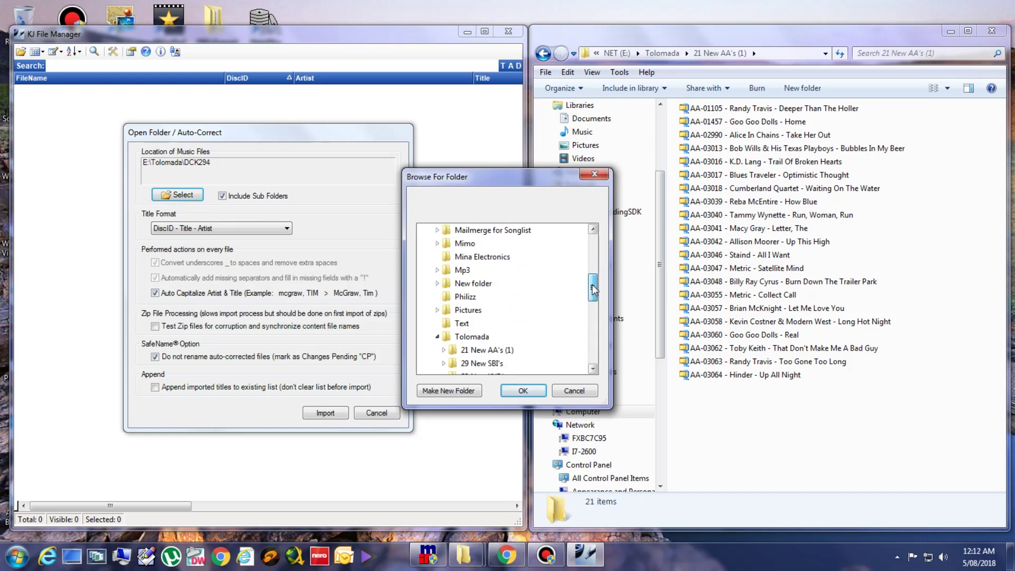
{"action": "left_click", "coordinate": [470, 339]}
{"action": "scroll", "coordinate": [473, 335], "scroll_direction": "down", "scroll_amount": 1}
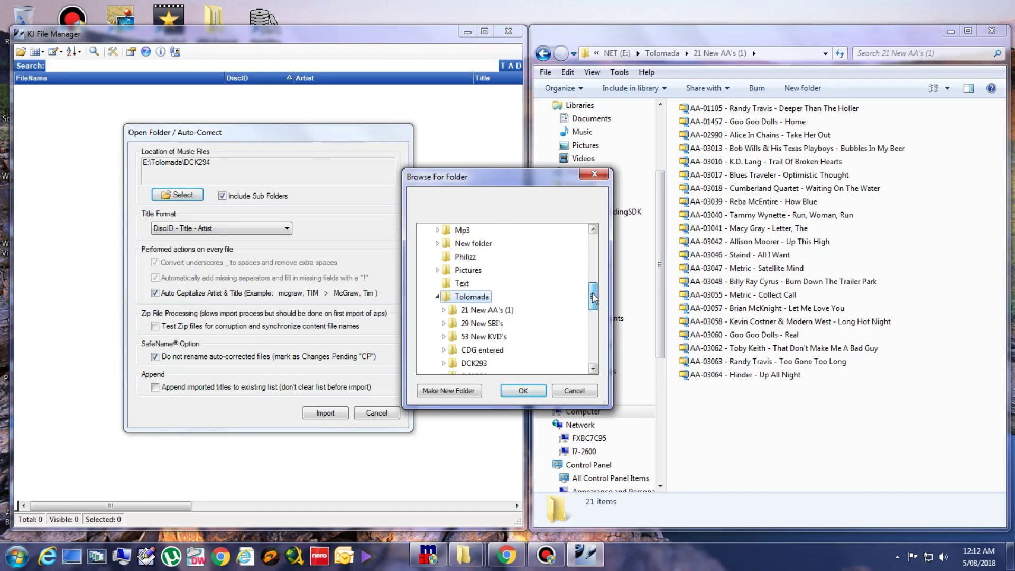
{"action": "left_click", "coordinate": [491, 312]}
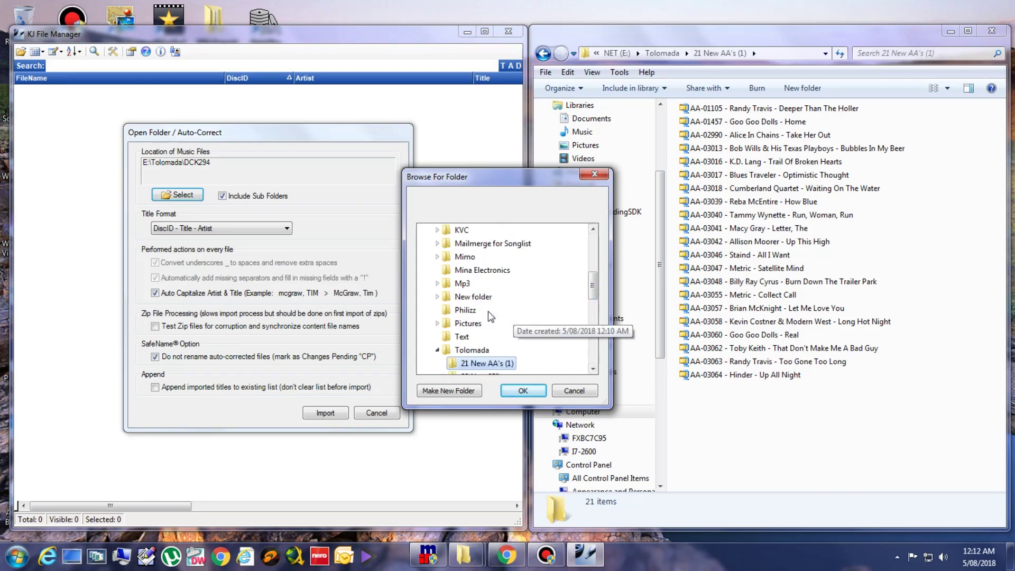
{"action": "left_click", "coordinate": [520, 391]}
{"action": "left_click", "coordinate": [325, 415]}
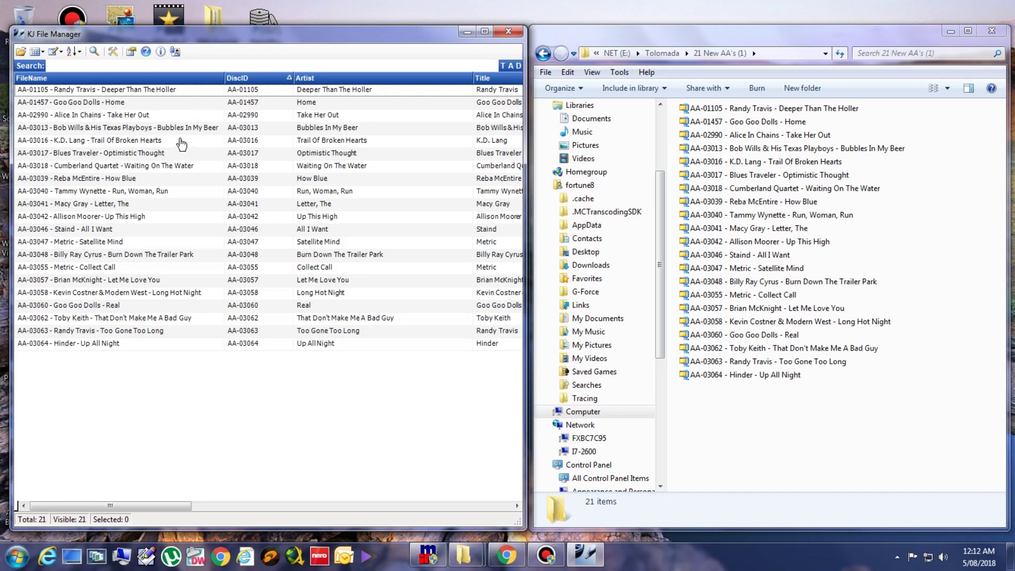
Step: Select all 21 AA tracks and apply Tools > Swap Fields > Artist <> Title
{"action": "key", "text": "ctrl+a"}
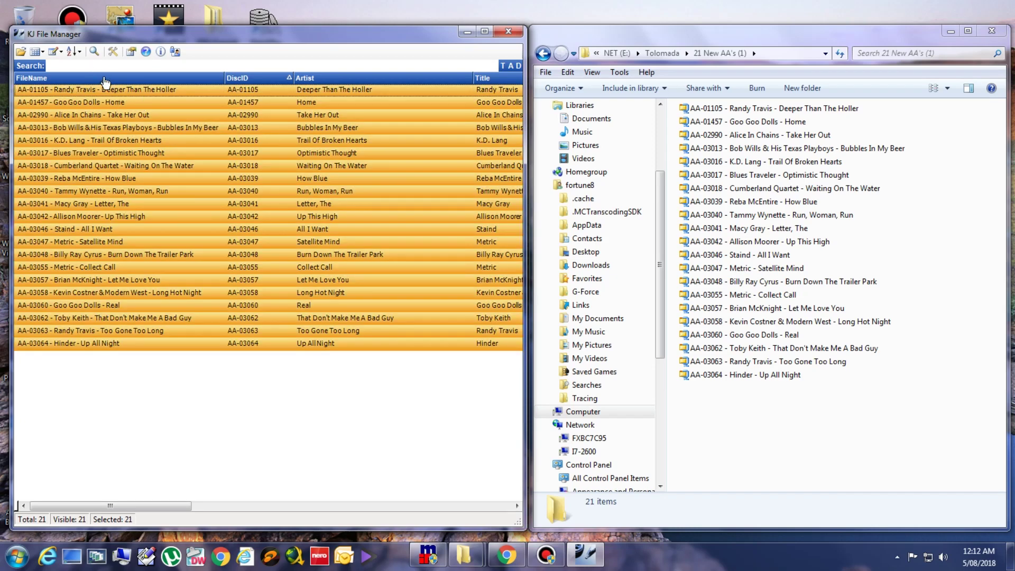
{"action": "left_click", "coordinate": [113, 53]}
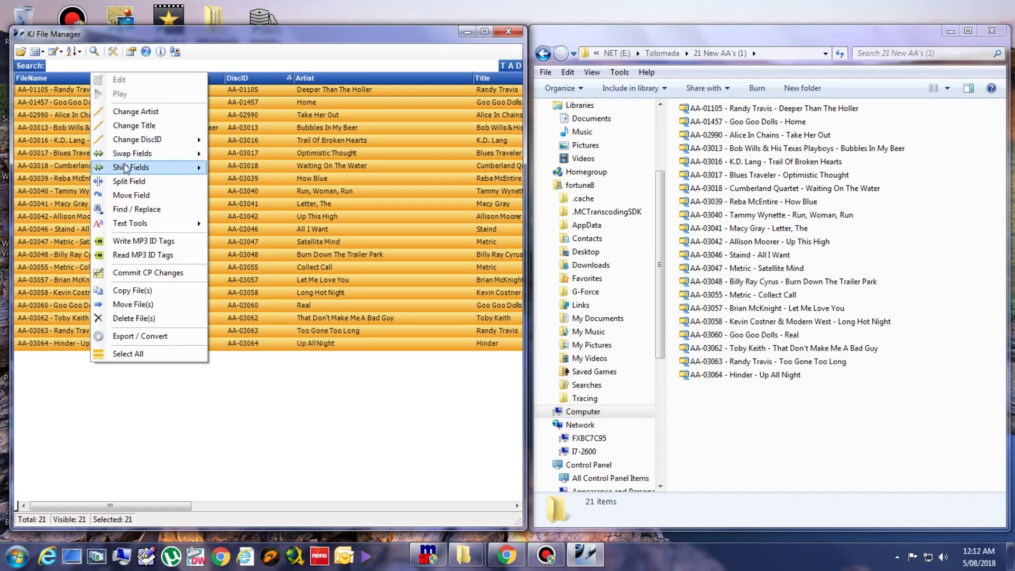
{"action": "mouse_move", "coordinate": [128, 155]}
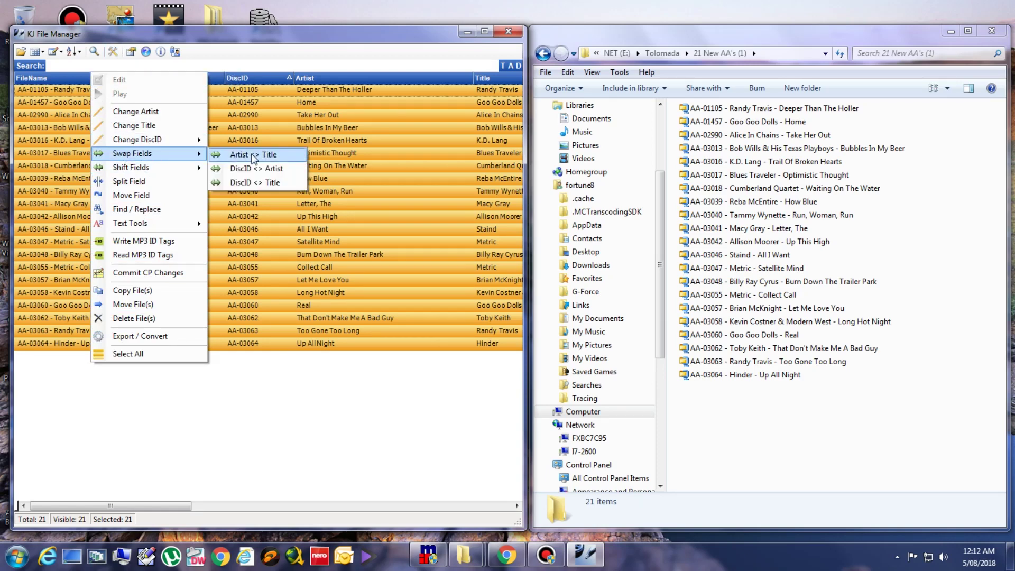
{"action": "left_click", "coordinate": [270, 158]}
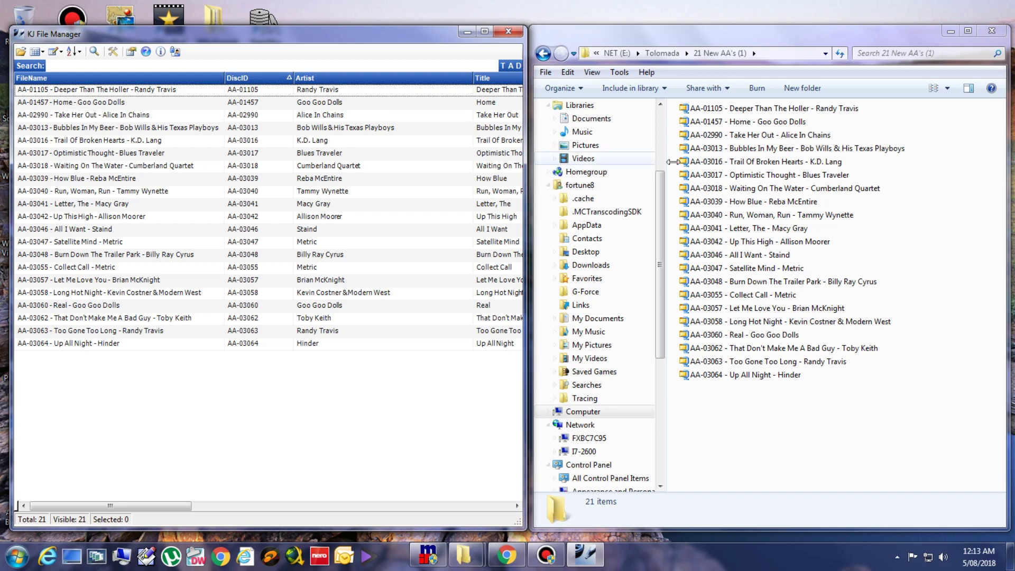
Step: Check that the first AA zip holds a matching mp3 and cdg pair, then close it
{"action": "double_click", "coordinate": [769, 111]}
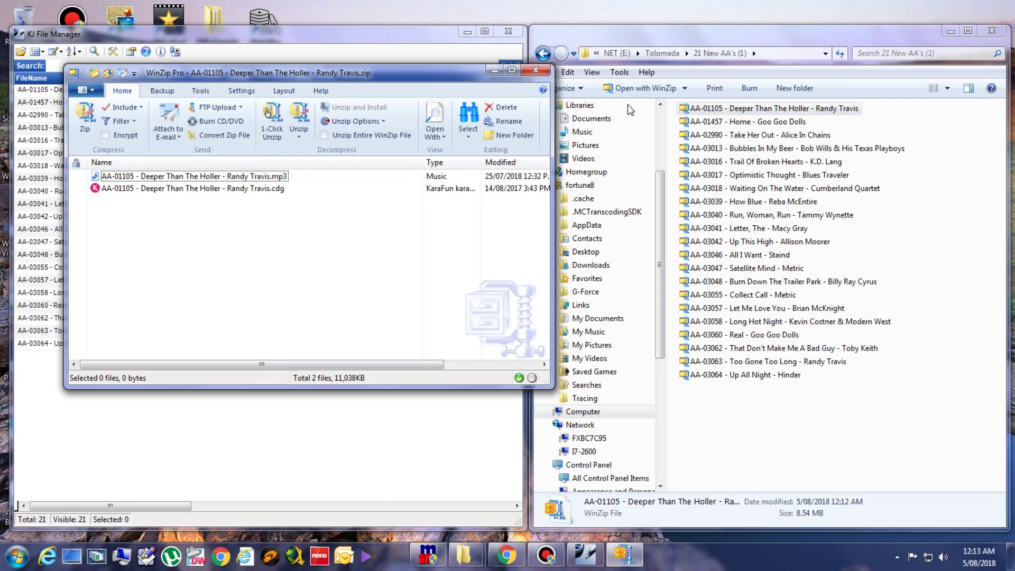
{"action": "left_click", "coordinate": [538, 72]}
Step: Open 29 New SBI's in Explorer and import that folder's 29 tracks into KJ File Manager
{"action": "left_click", "coordinate": [543, 53]}
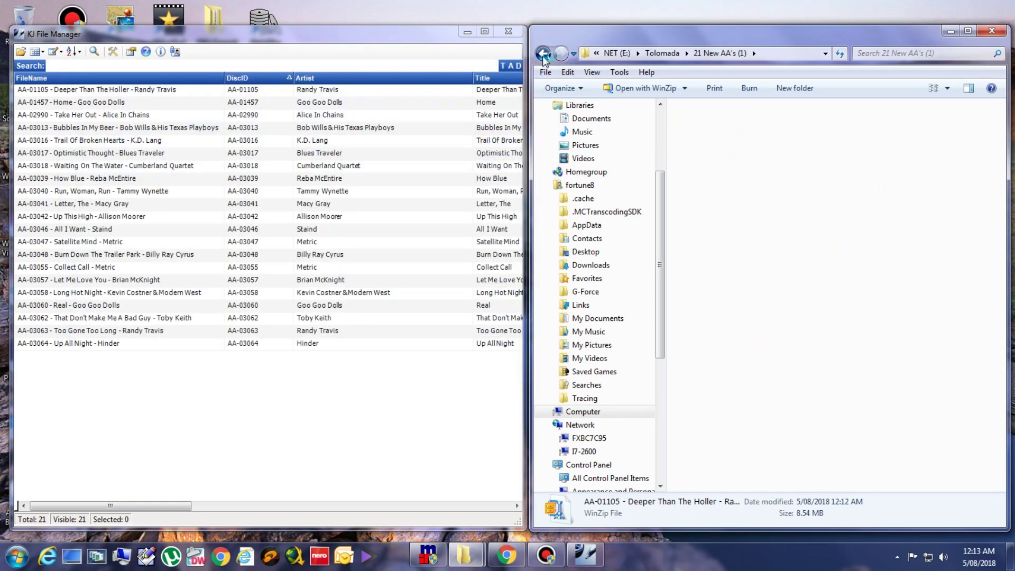
{"action": "double_click", "coordinate": [711, 121]}
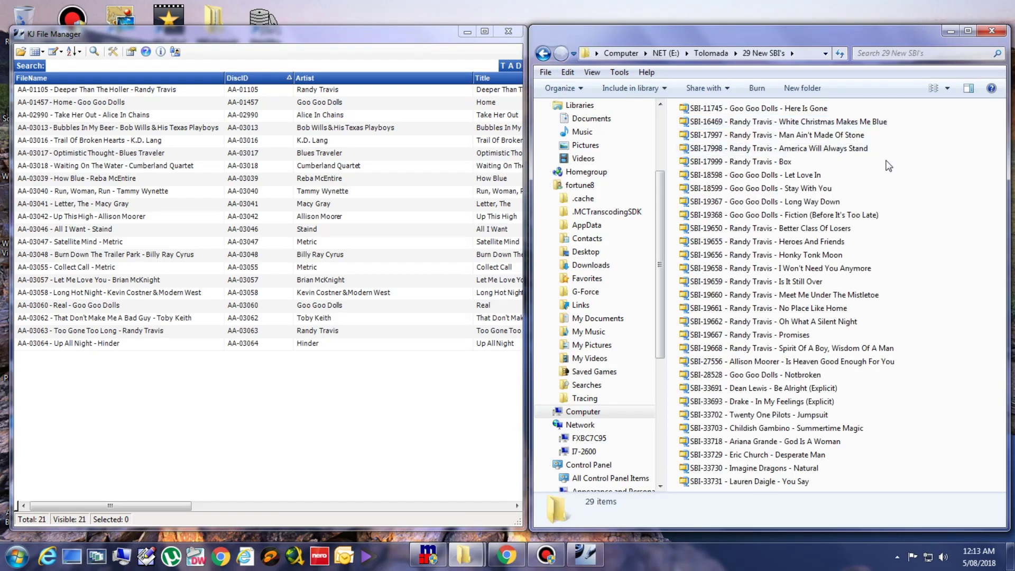
{"action": "left_click", "coordinate": [153, 112]}
{"action": "left_click", "coordinate": [21, 51]}
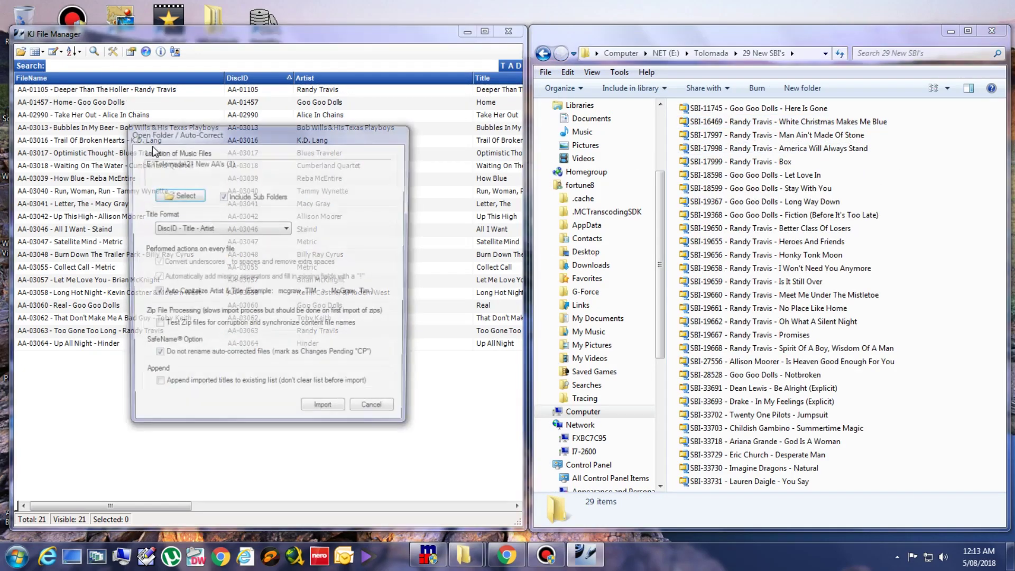
{"action": "left_click", "coordinate": [182, 195]}
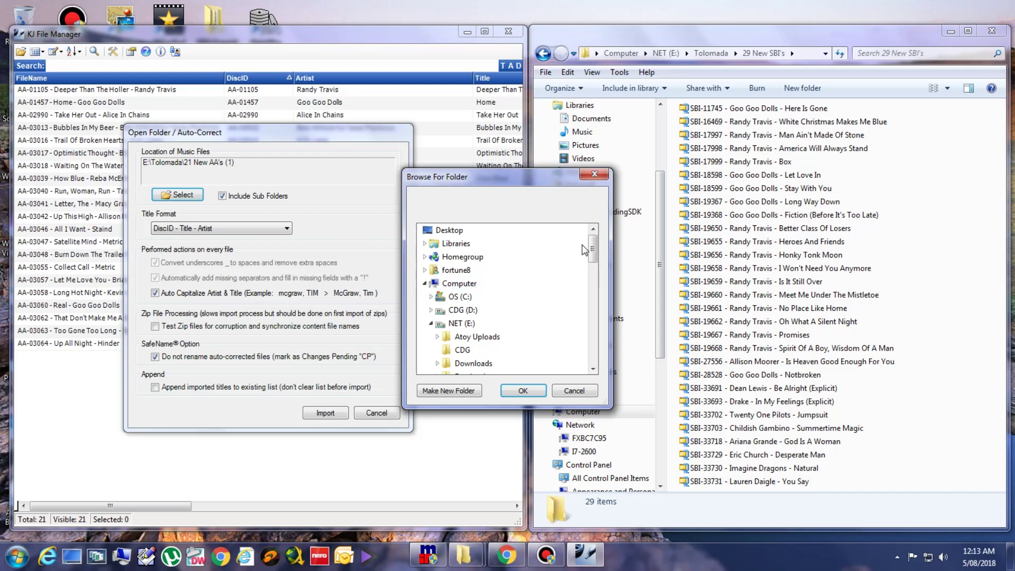
{"action": "left_click_drag", "start_coordinate": [591, 248], "coordinate": [592, 296]}
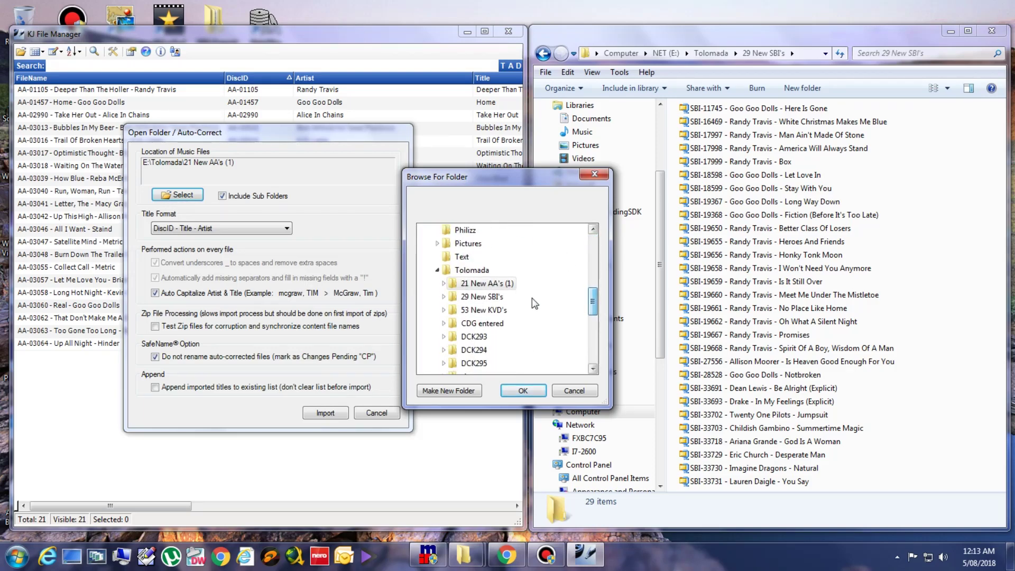
{"action": "left_click", "coordinate": [478, 310]}
{"action": "left_click", "coordinate": [522, 392]}
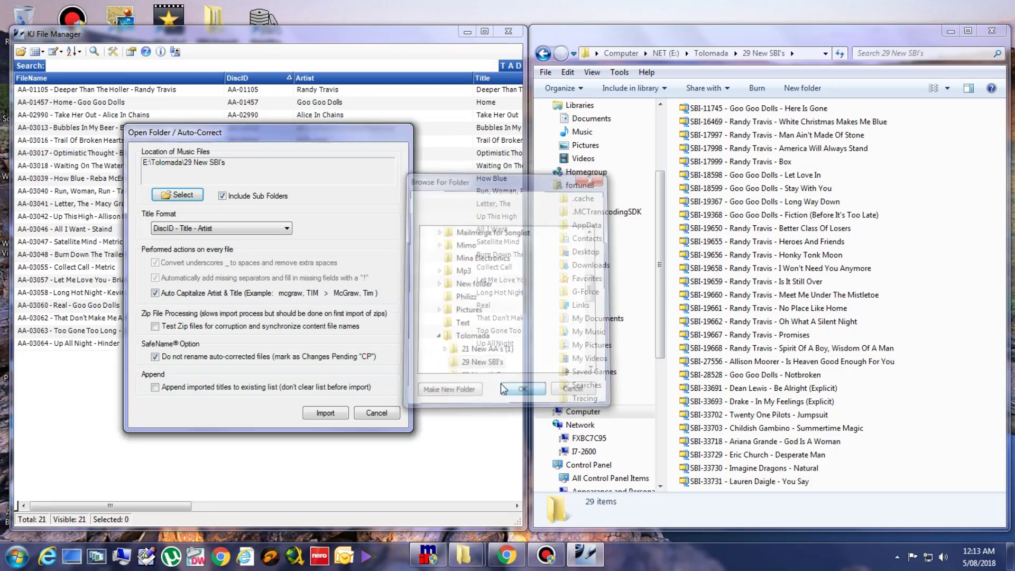
{"action": "left_click", "coordinate": [308, 413]}
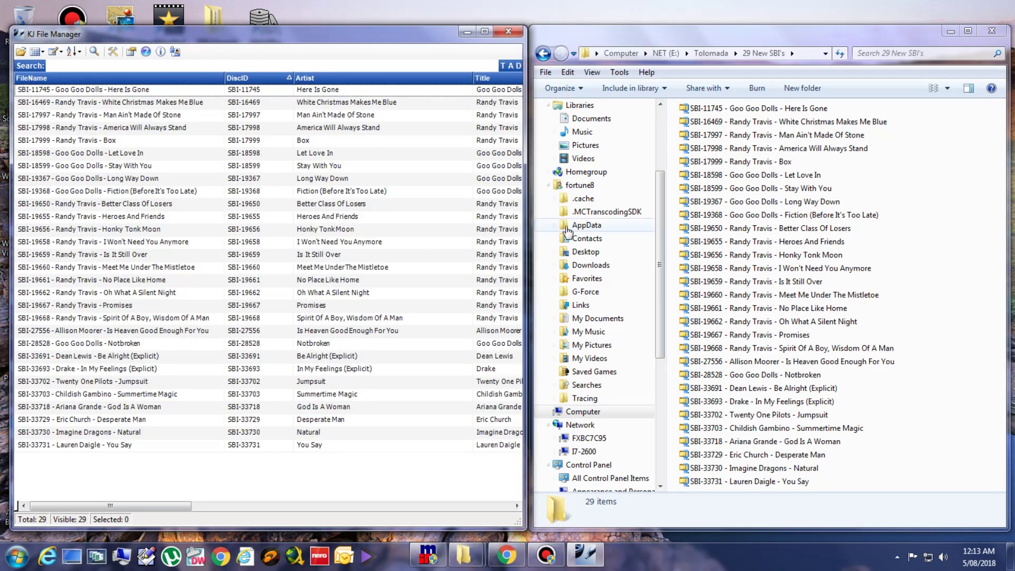
{"action": "double_click", "coordinate": [760, 110]}
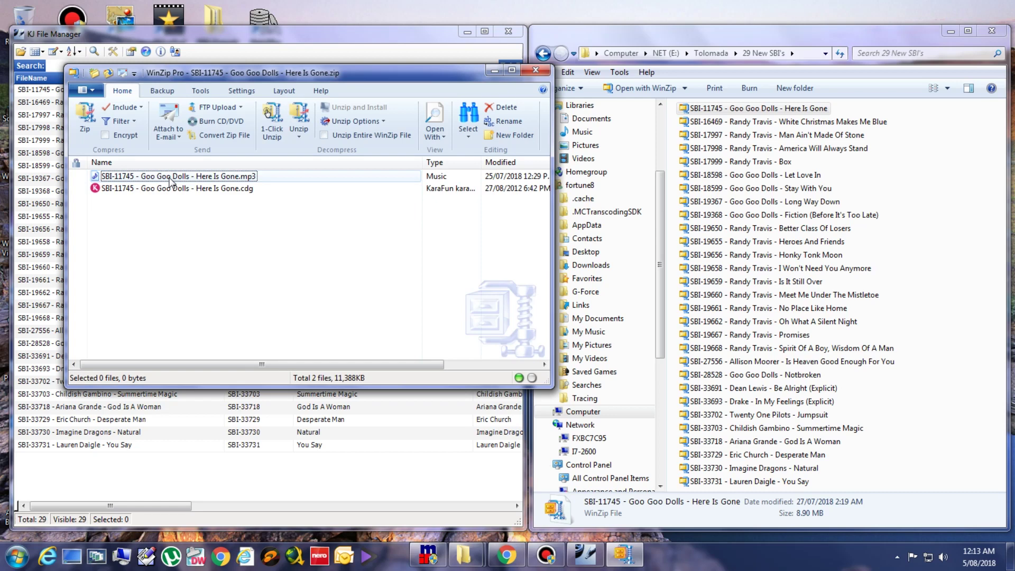
{"action": "left_click", "coordinate": [535, 72]}
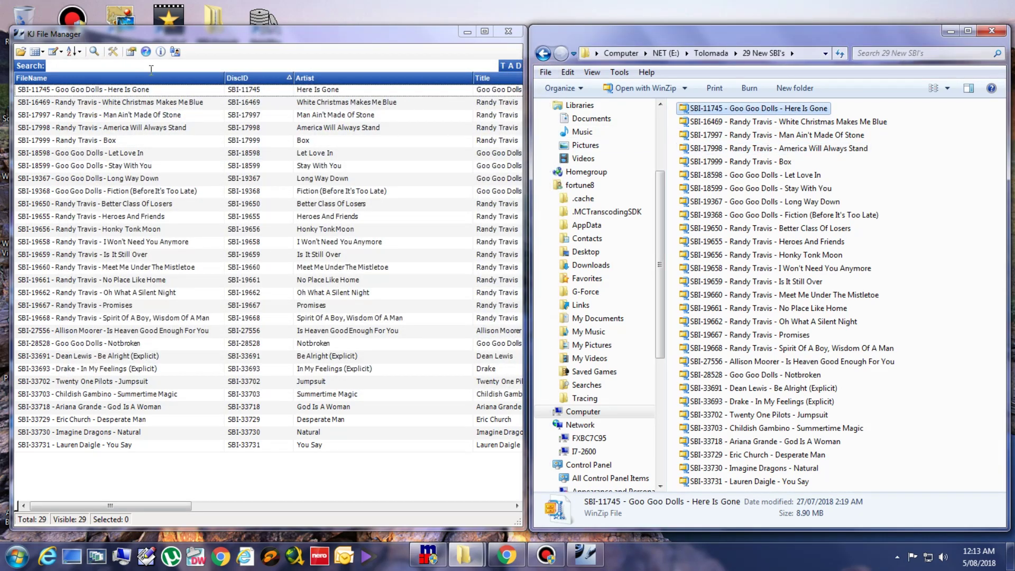
Step: Select all 29 SBI tracks in KJ File Manager and apply Swap Fields > Artist <> Title
{"action": "key", "text": "ctrl+a"}
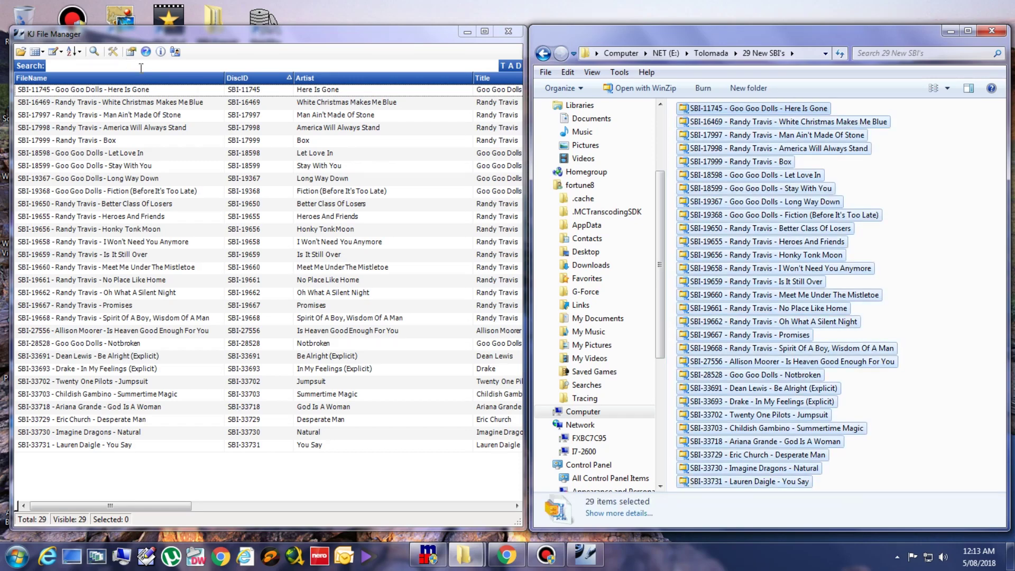
{"action": "left_click", "coordinate": [888, 198]}
{"action": "left_click", "coordinate": [297, 184]}
{"action": "key", "text": "ctrl+a"}
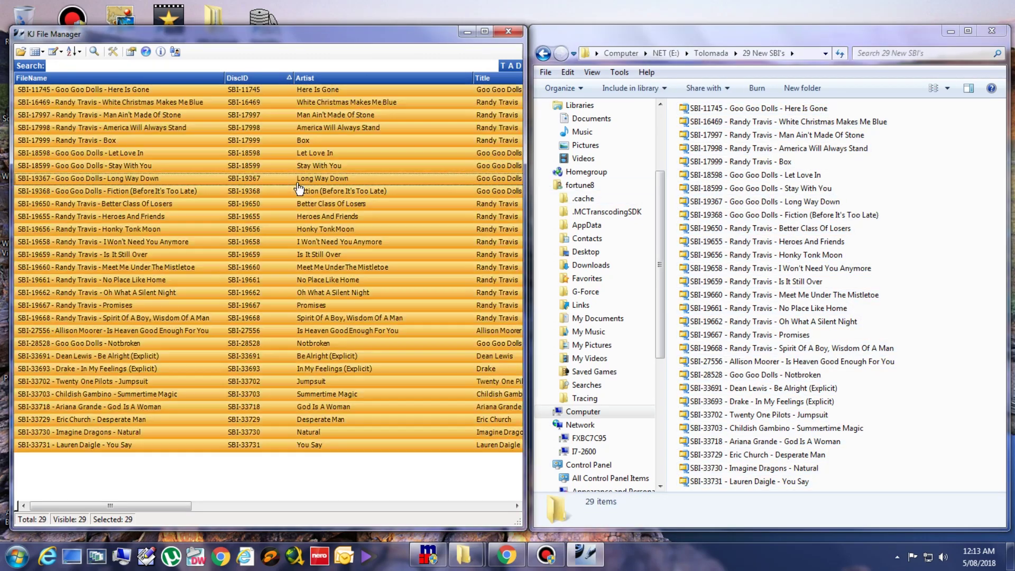
{"action": "left_click", "coordinate": [115, 55]}
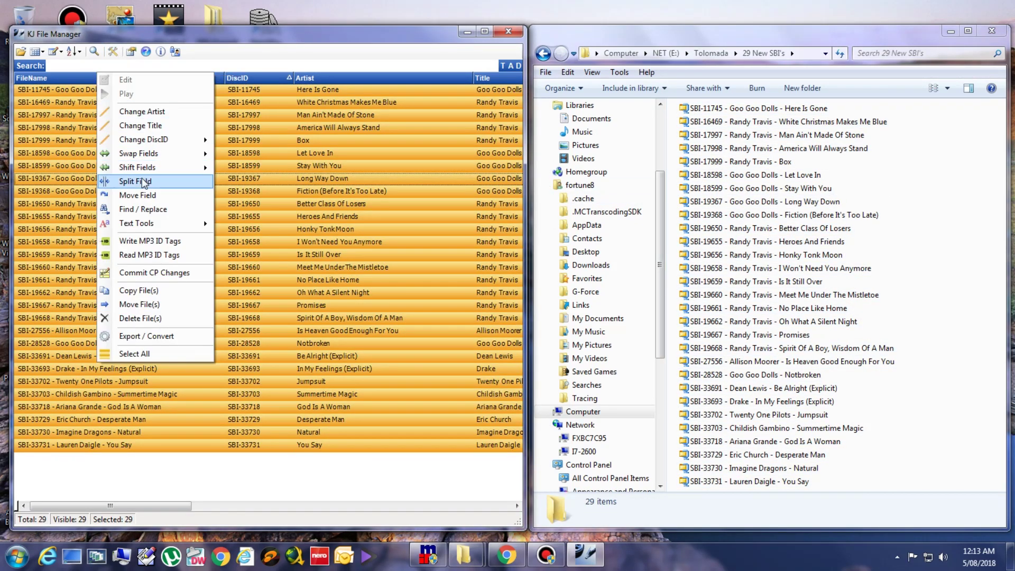
{"action": "mouse_move", "coordinate": [168, 153]}
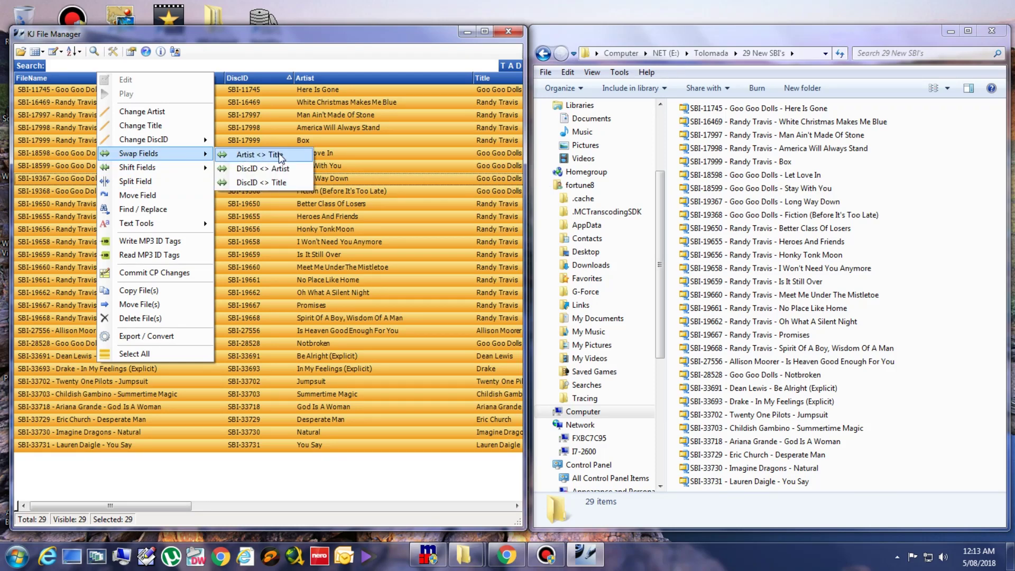
{"action": "left_click", "coordinate": [276, 154]}
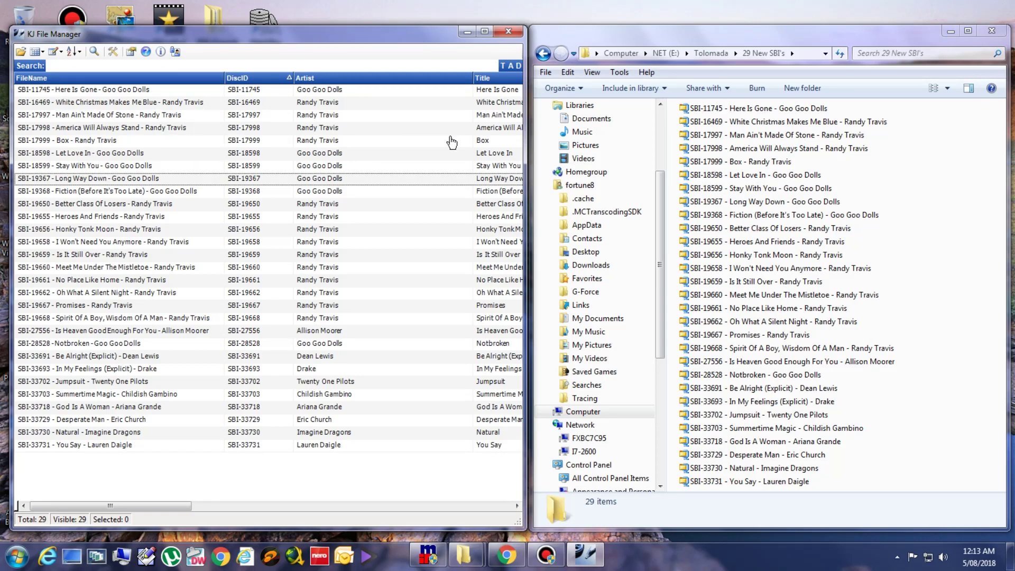
{"action": "left_click", "coordinate": [756, 109]}
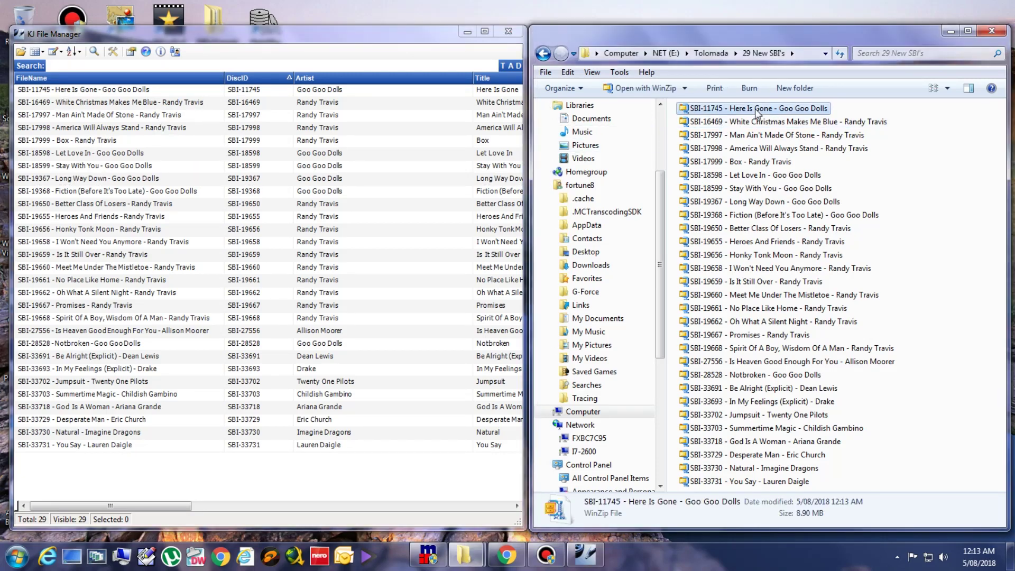
{"action": "double_click", "coordinate": [748, 109]}
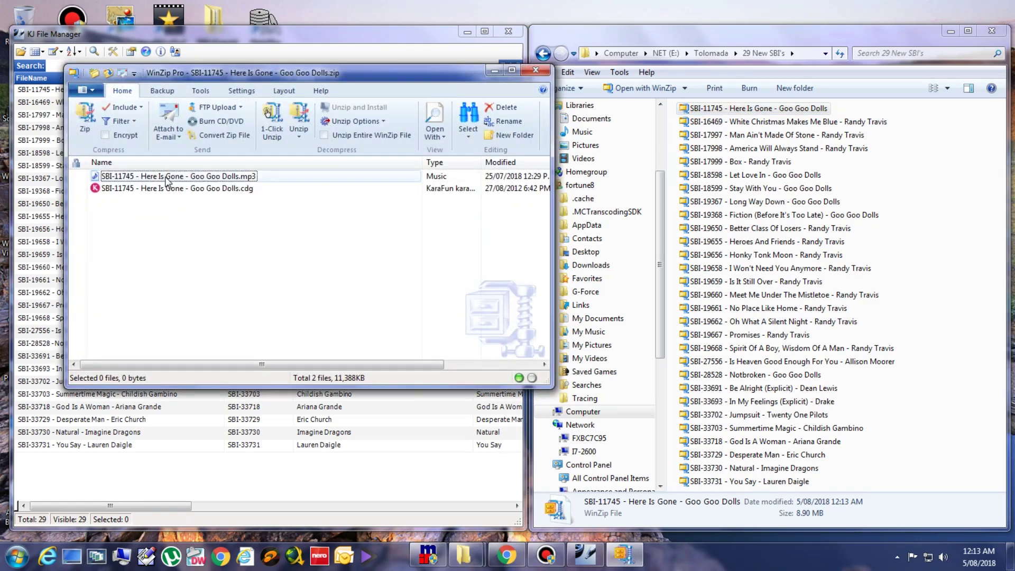
{"action": "left_click", "coordinate": [536, 70]}
{"action": "left_click", "coordinate": [381, 70]}
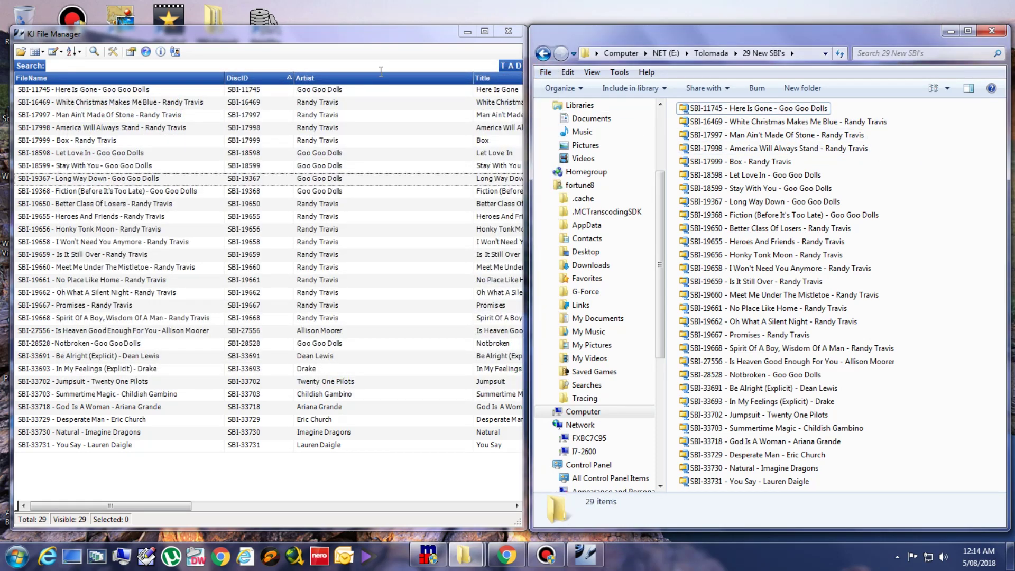
Step: Import the 53 New KVD's folder into KJ File Manager
{"action": "left_click", "coordinate": [543, 53]}
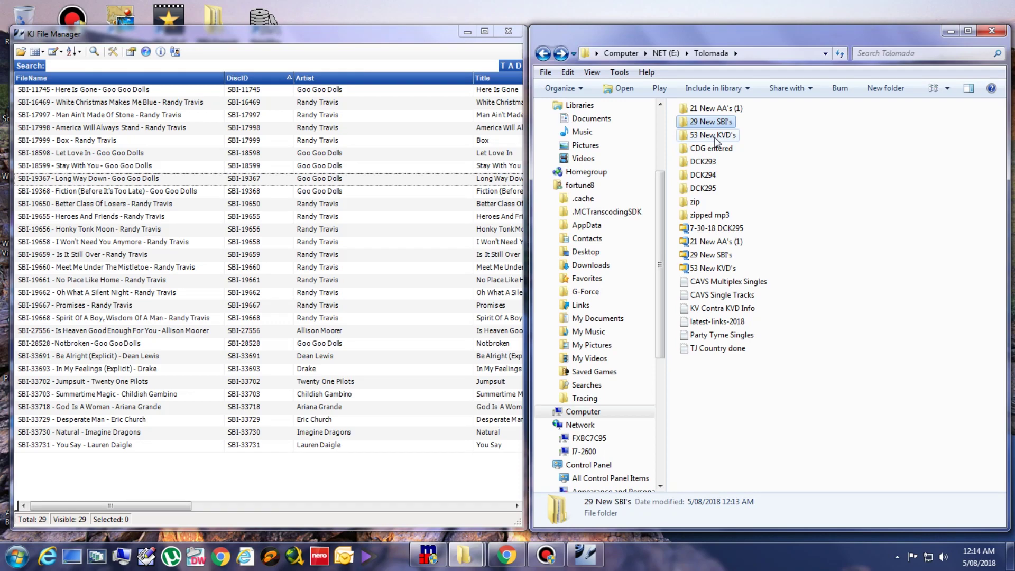
{"action": "double_click", "coordinate": [716, 137]}
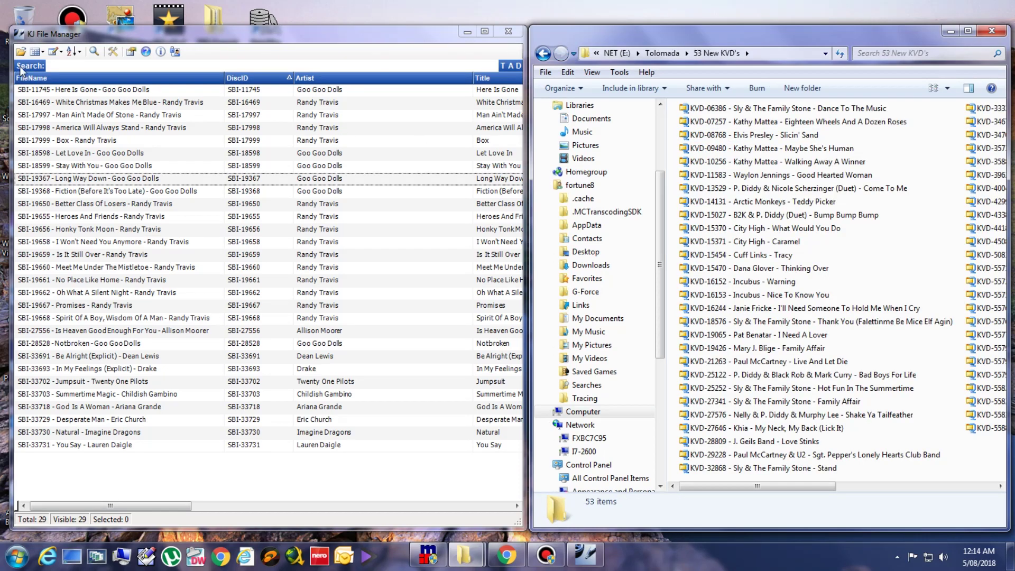
{"action": "left_click", "coordinate": [21, 51]}
{"action": "left_click", "coordinate": [177, 194]}
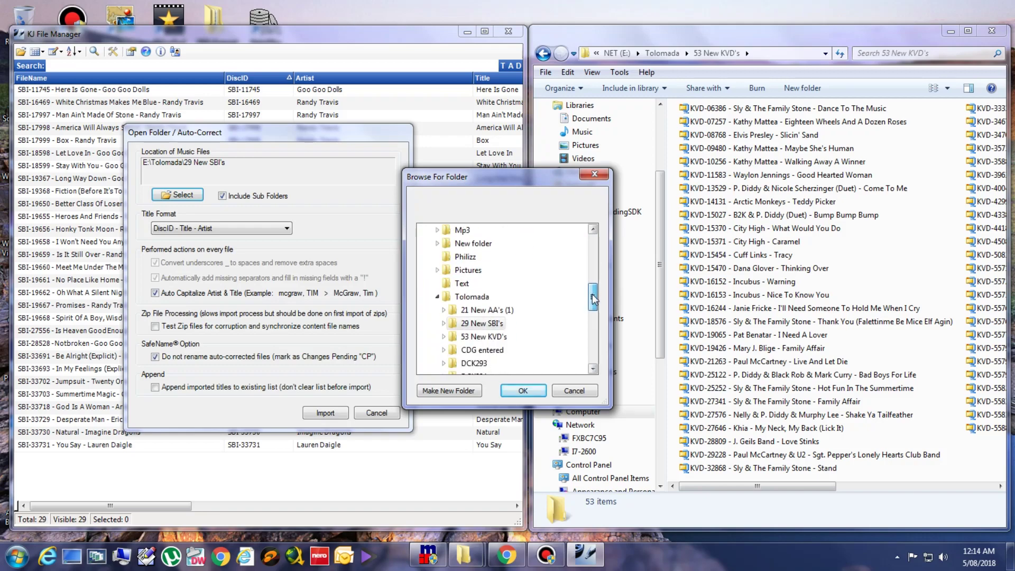
{"action": "left_click", "coordinate": [484, 323]}
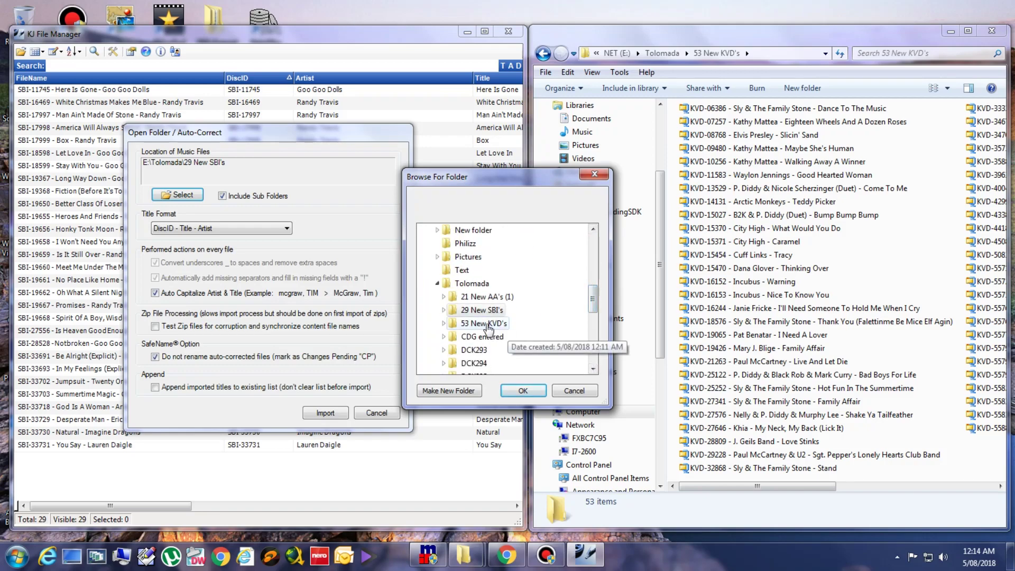
{"action": "left_click", "coordinate": [523, 390]}
{"action": "left_click", "coordinate": [336, 412]}
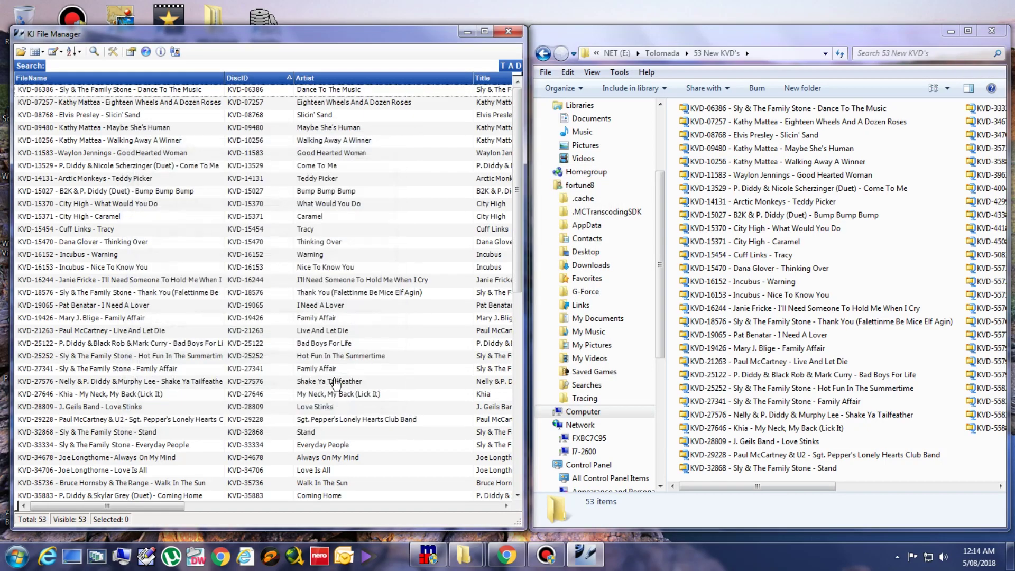
Step: Select all 53 KVD tracks and apply Swap Fields > Artist <> Title
{"action": "key", "text": "ctrl+a"}
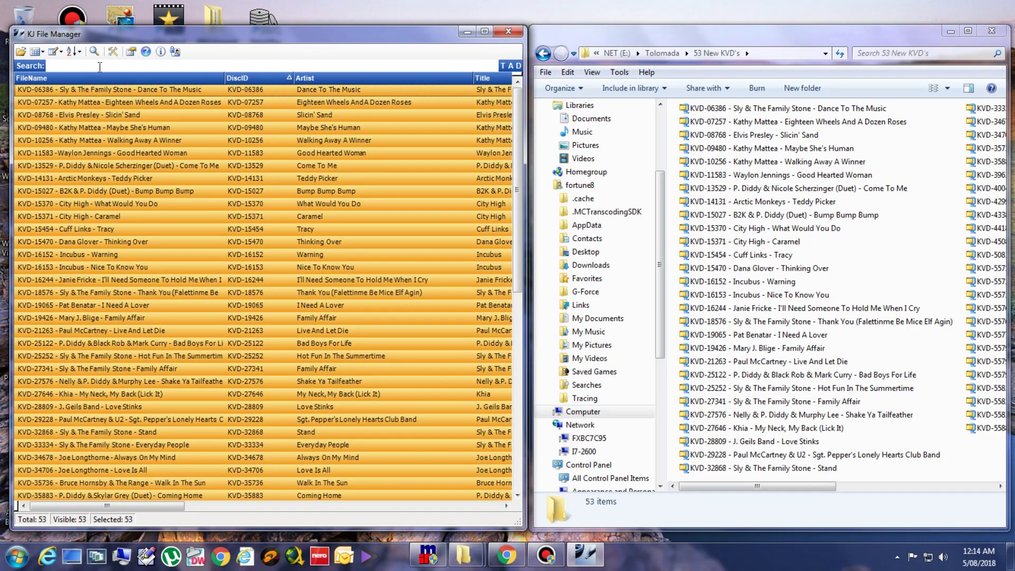
{"action": "left_click", "coordinate": [110, 53]}
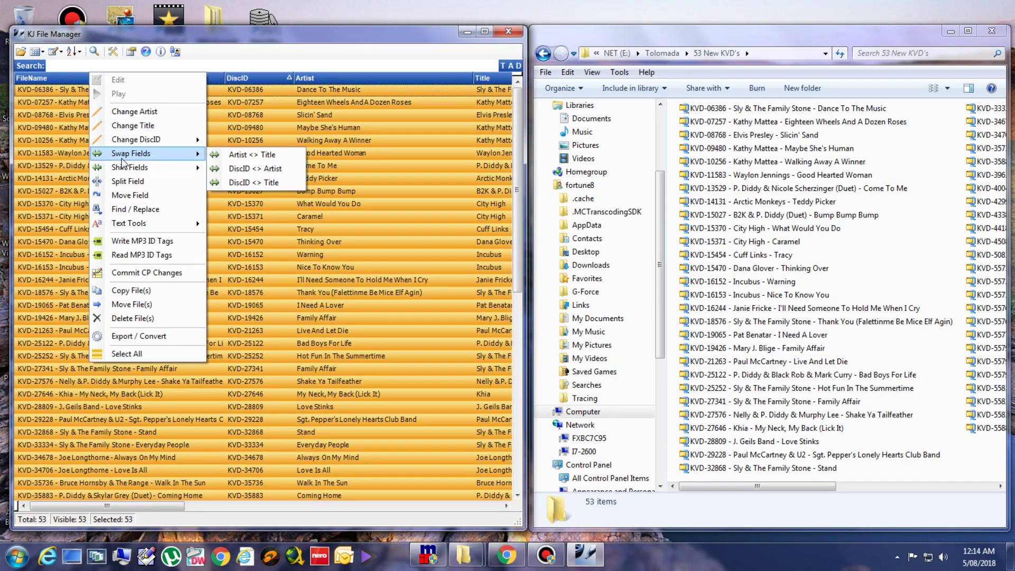
{"action": "mouse_move", "coordinate": [140, 154]}
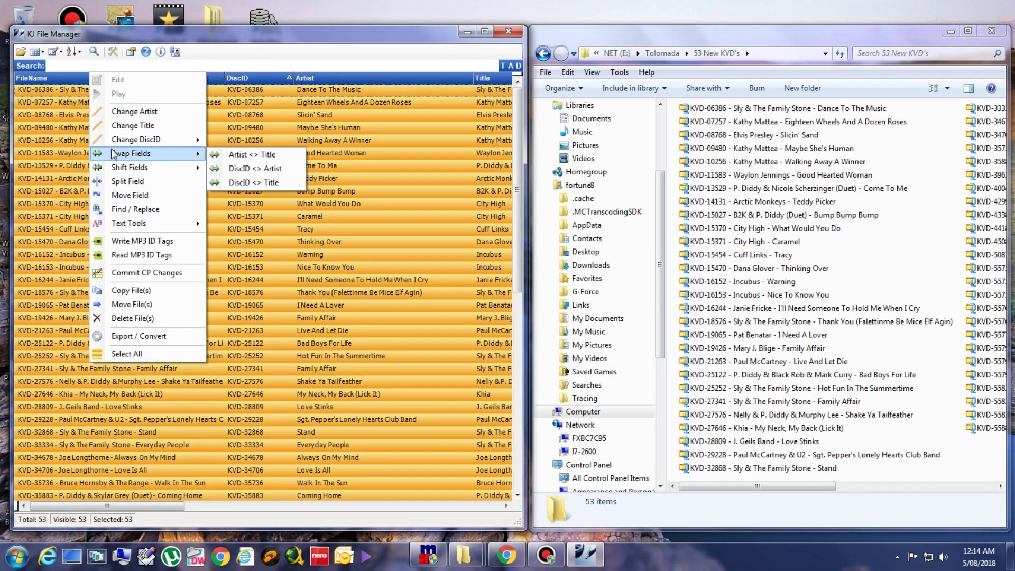
{"action": "left_click", "coordinate": [253, 160]}
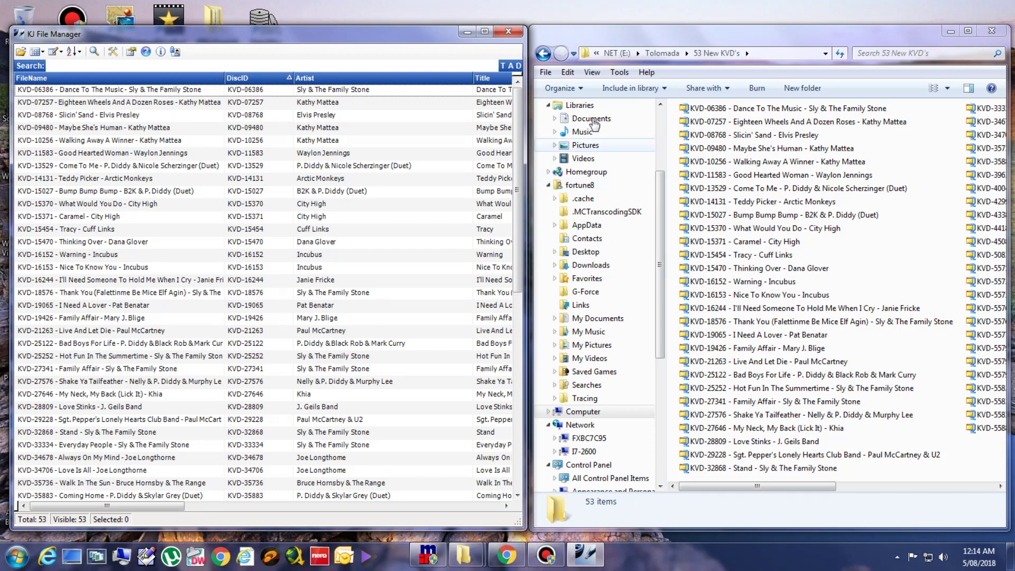
Step: Create a new folder named Dreamcatcher in the Tolomada folder
{"action": "left_click", "coordinate": [543, 53]}
{"action": "left_click", "coordinate": [766, 173]}
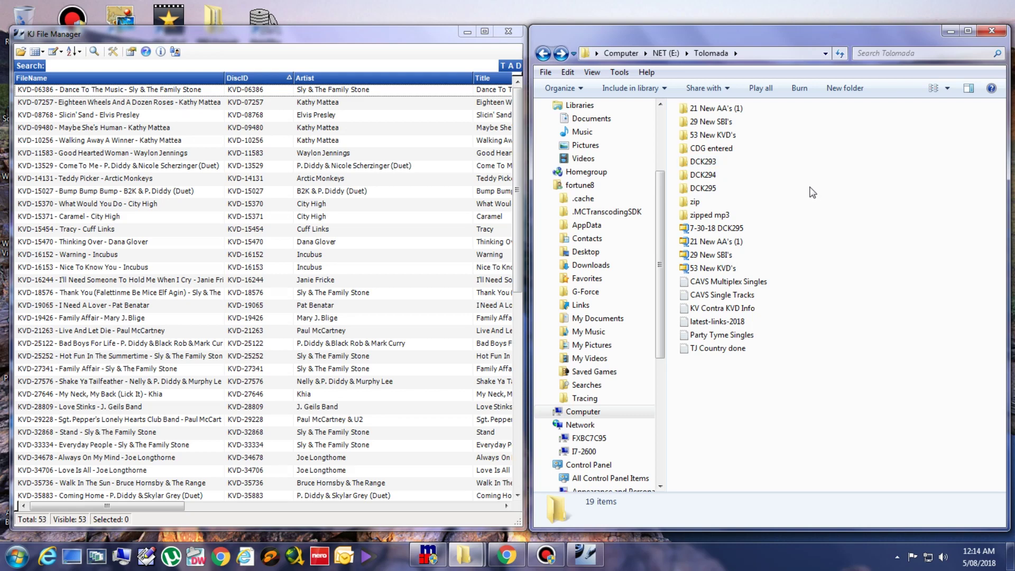
{"action": "right_click", "coordinate": [729, 421]}
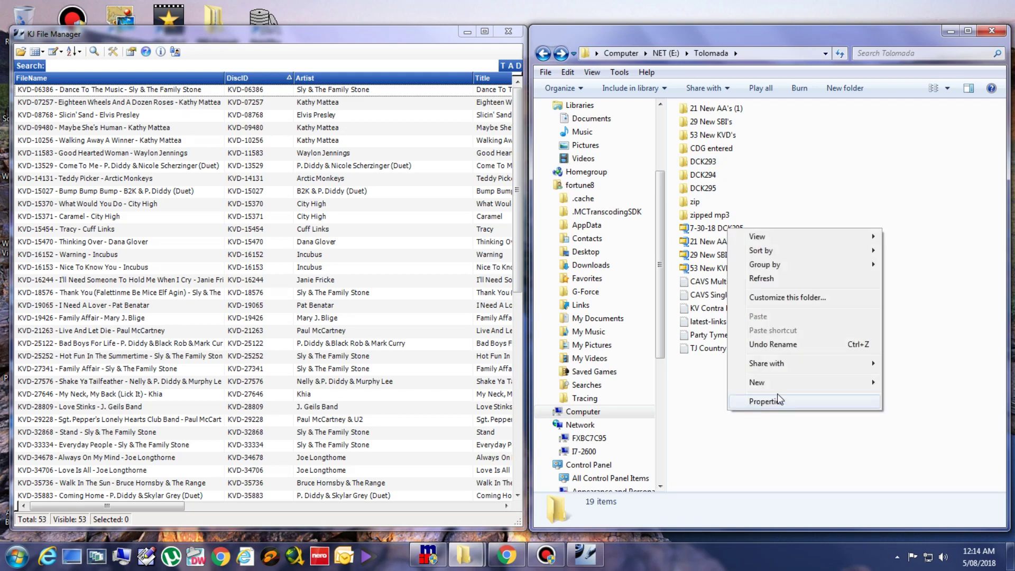
{"action": "mouse_move", "coordinate": [757, 382]}
{"action": "left_click", "coordinate": [614, 182]}
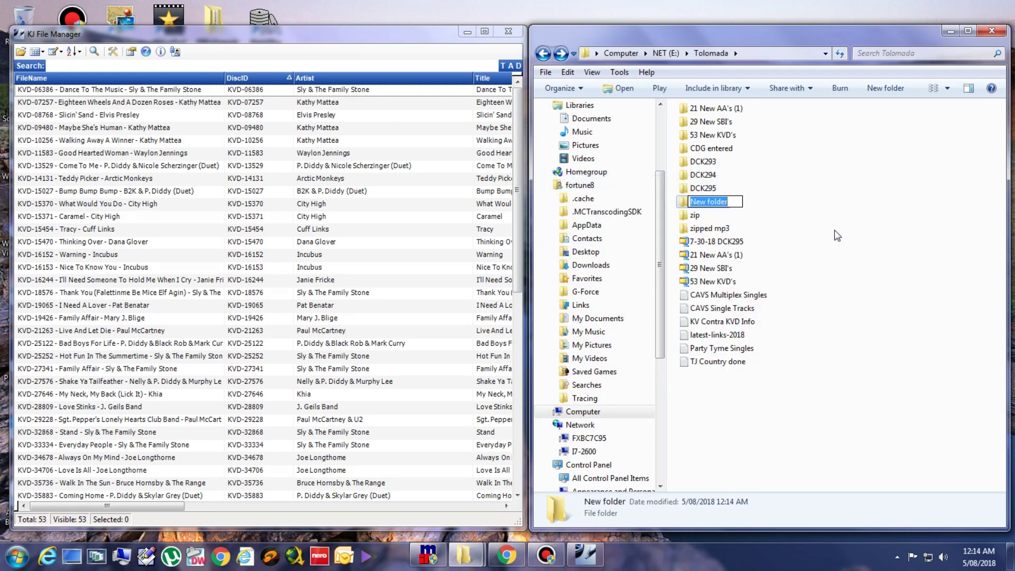
{"action": "type", "text": "Dreamcatcher"}
{"action": "key", "text": "Return"}
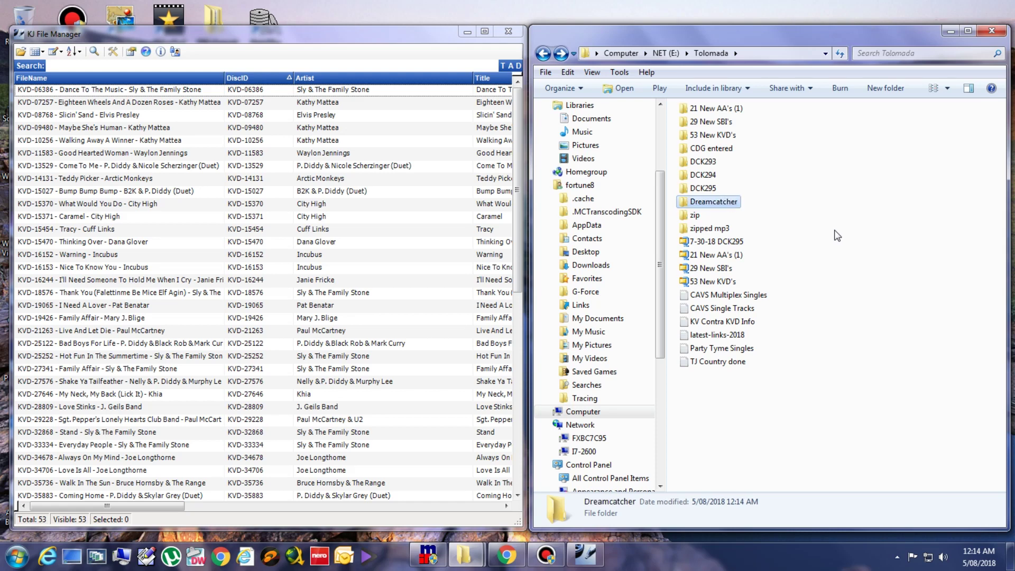
Step: Move the DCK293, DCK294 and DCK295 folders into Dreamcatcher and open it
{"action": "left_click", "coordinate": [709, 164]}
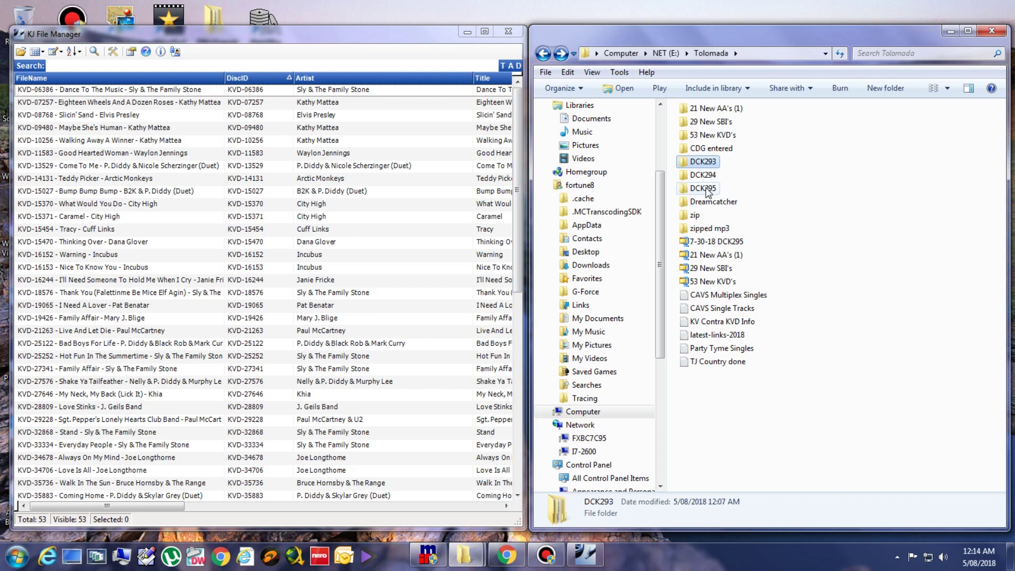
{"action": "left_click", "coordinate": [706, 189], "text": "shift"}
{"action": "left_click_drag", "start_coordinate": [707, 190], "coordinate": [713, 204]}
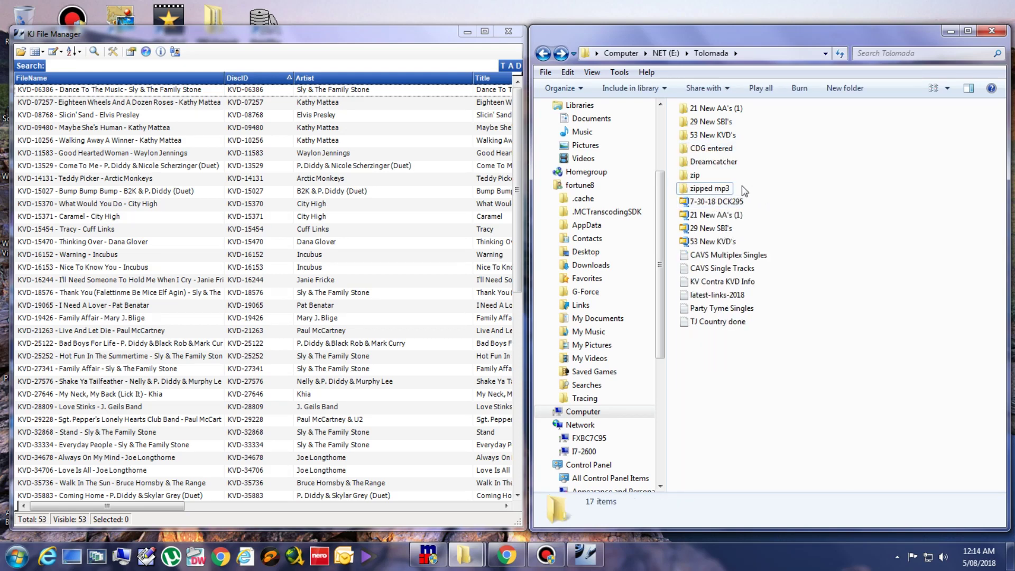
{"action": "left_click", "coordinate": [715, 165]}
{"action": "double_click", "coordinate": [727, 166]}
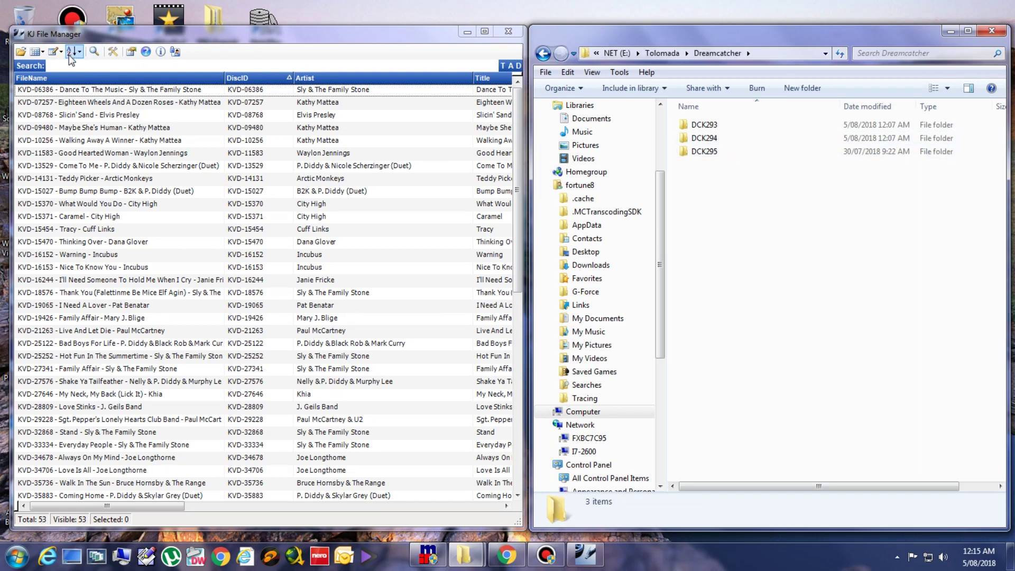
Step: After an accidental KVD re-import, import the 30 DCK tracks from Tolomada > Dreamcatcher
{"action": "left_click", "coordinate": [20, 51]}
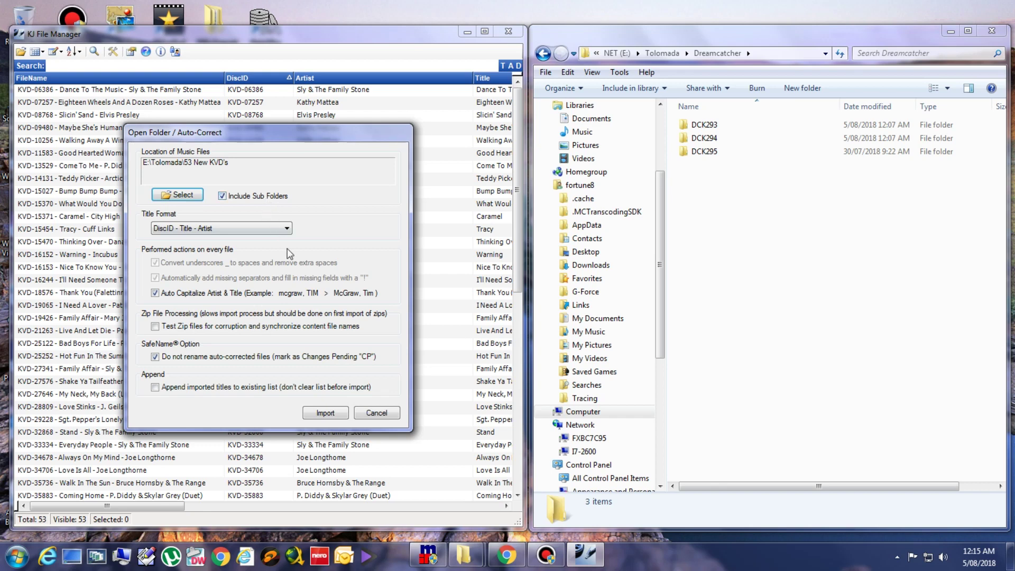
{"action": "left_click", "coordinate": [325, 414]}
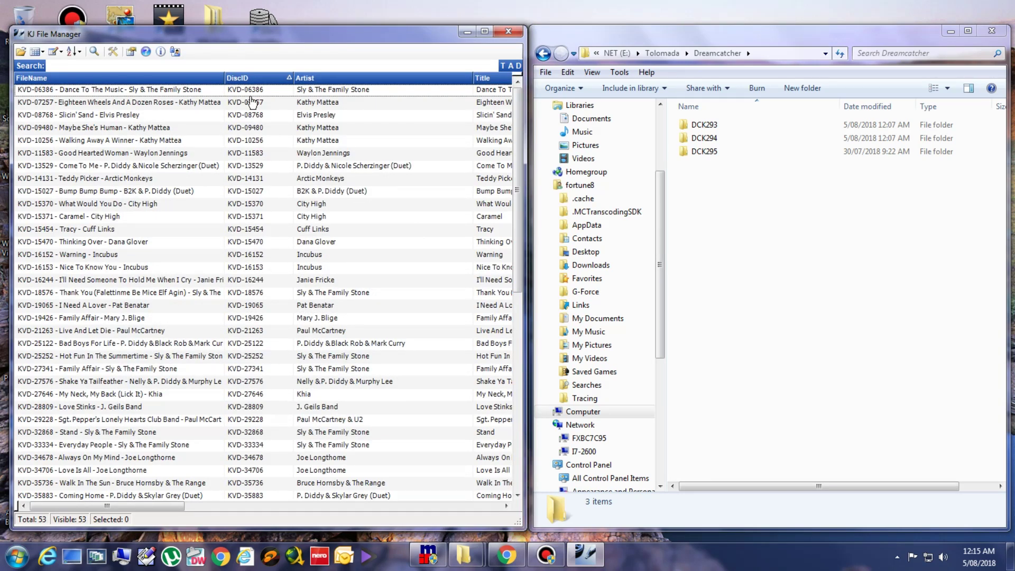
{"action": "left_click", "coordinate": [21, 52]}
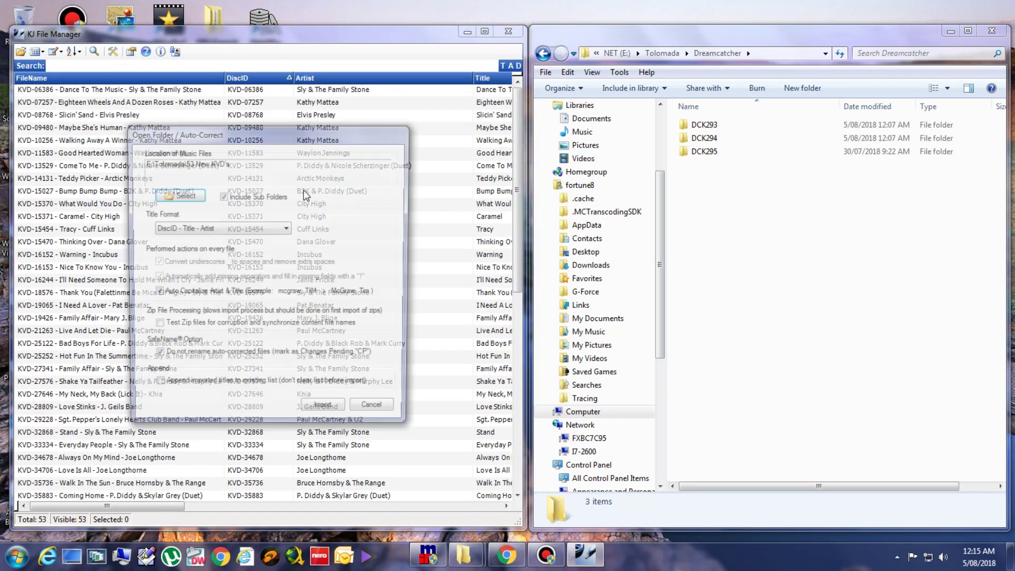
{"action": "left_click", "coordinate": [178, 195]}
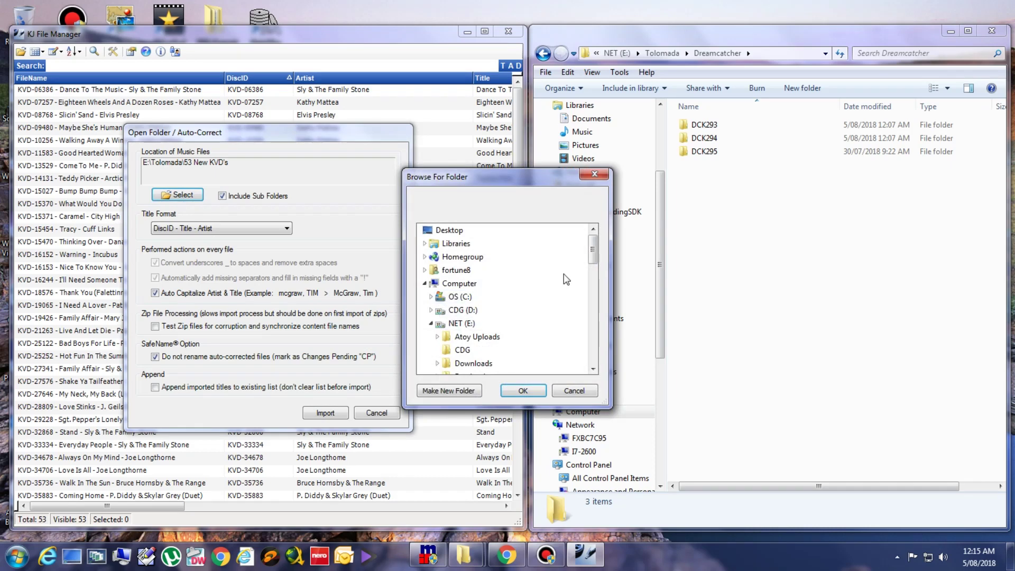
{"action": "left_click_drag", "start_coordinate": [595, 255], "coordinate": [594, 320]}
{"action": "left_click", "coordinate": [489, 300]}
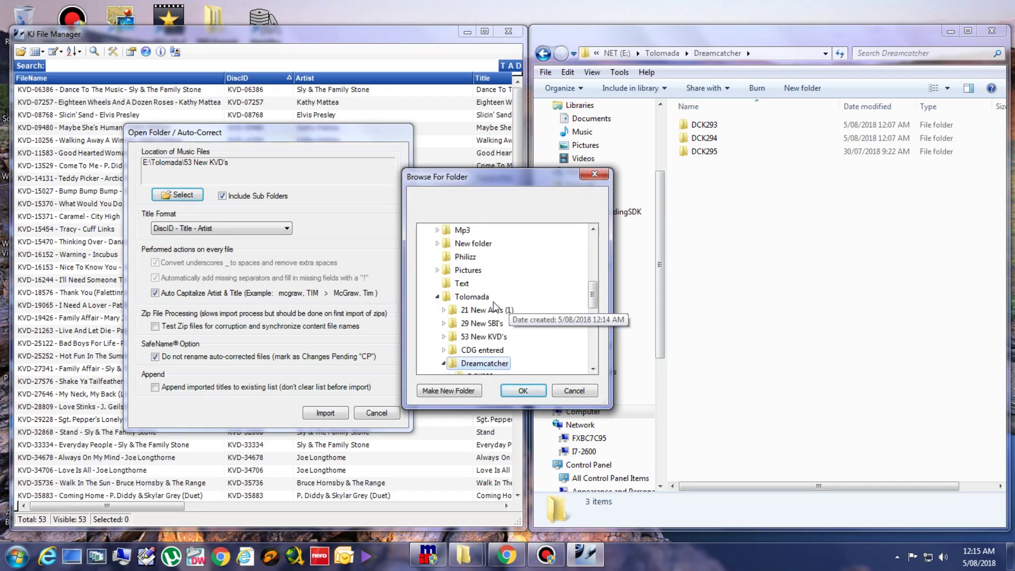
{"action": "left_click", "coordinate": [523, 391]}
{"action": "left_click", "coordinate": [328, 413]}
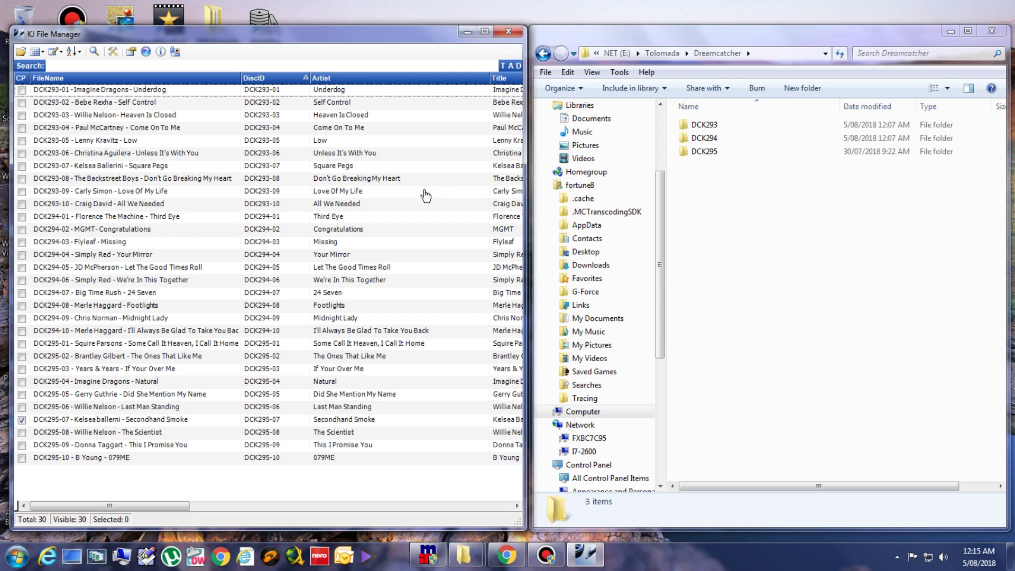
Step: Select all 30 DCK tracks and apply Swap Fields > Artist <> Title
{"action": "key", "text": "ctrl+a"}
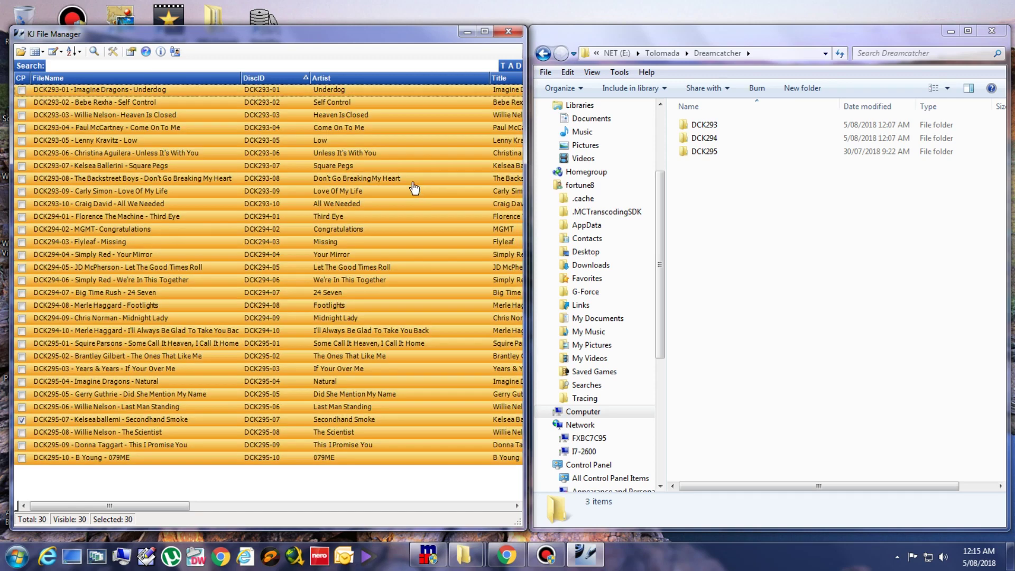
{"action": "left_click", "coordinate": [112, 55]}
{"action": "mouse_move", "coordinate": [165, 157]}
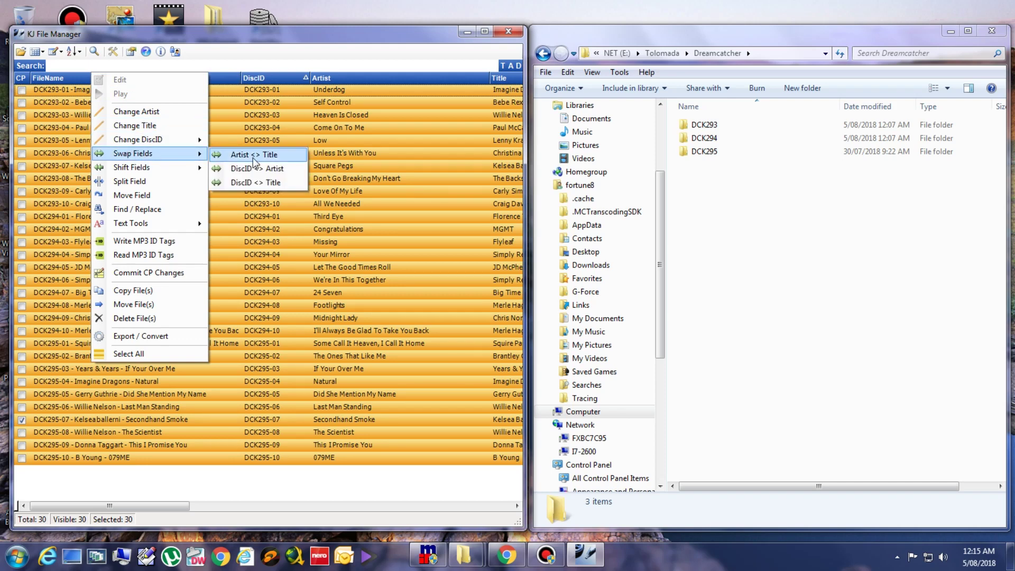
{"action": "left_click", "coordinate": [266, 155]}
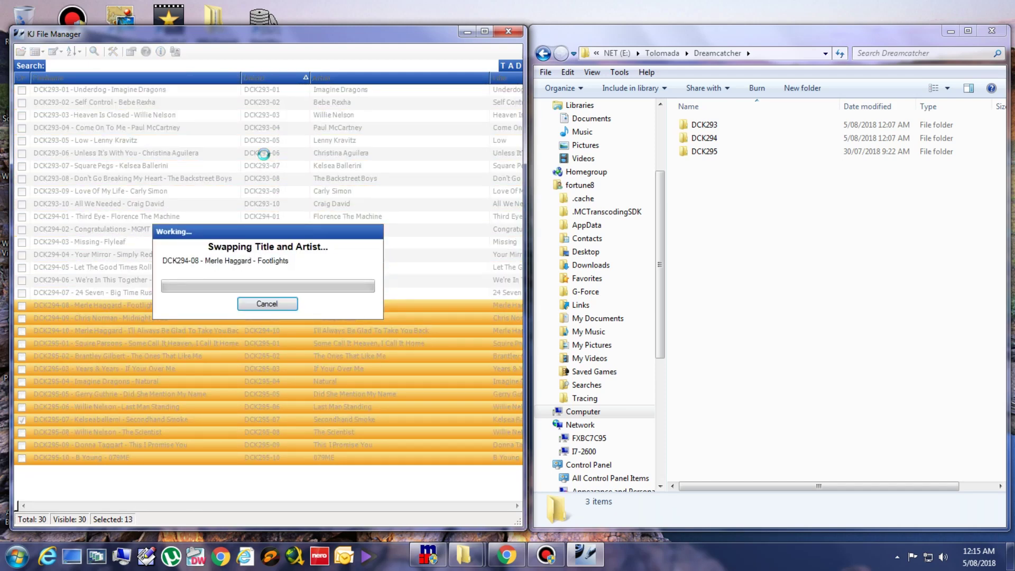